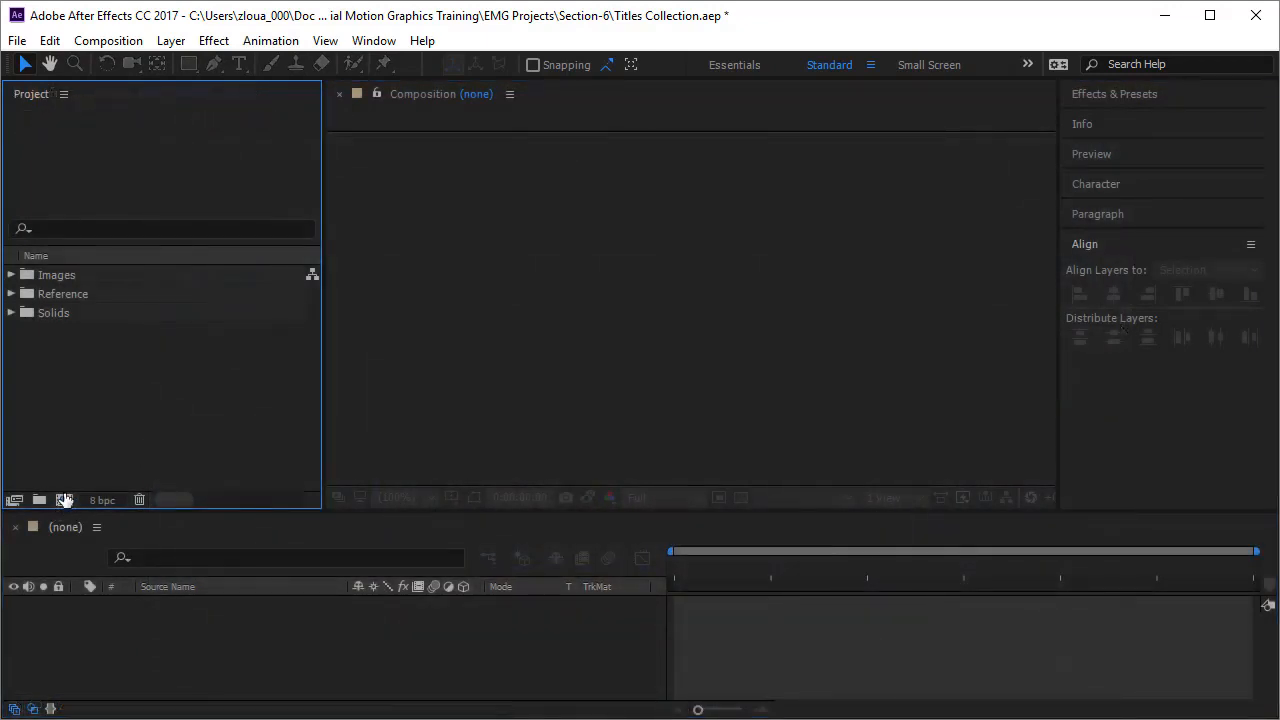
- Create a new composition named "03-Title Time Remap" with the HDV/HDTV 720 25 preset
left_click(63, 499)
type("03-Tit")
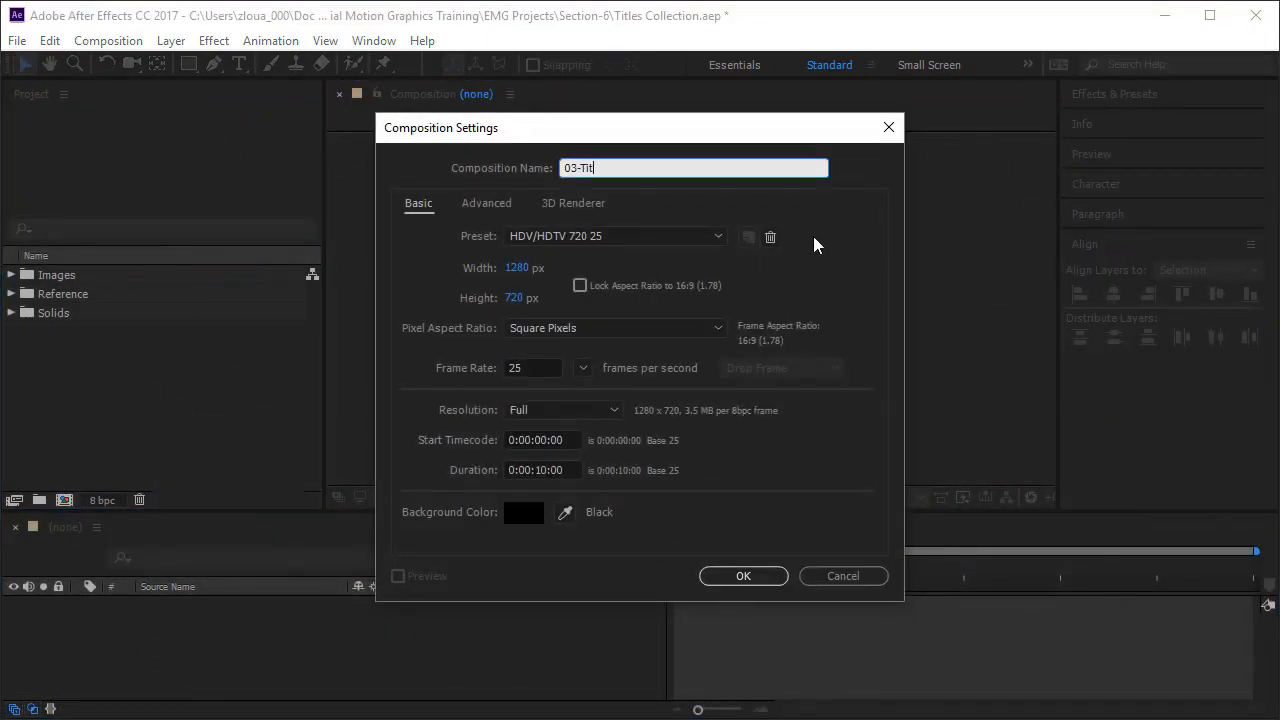
type("le Remap")
type("Time Remap")
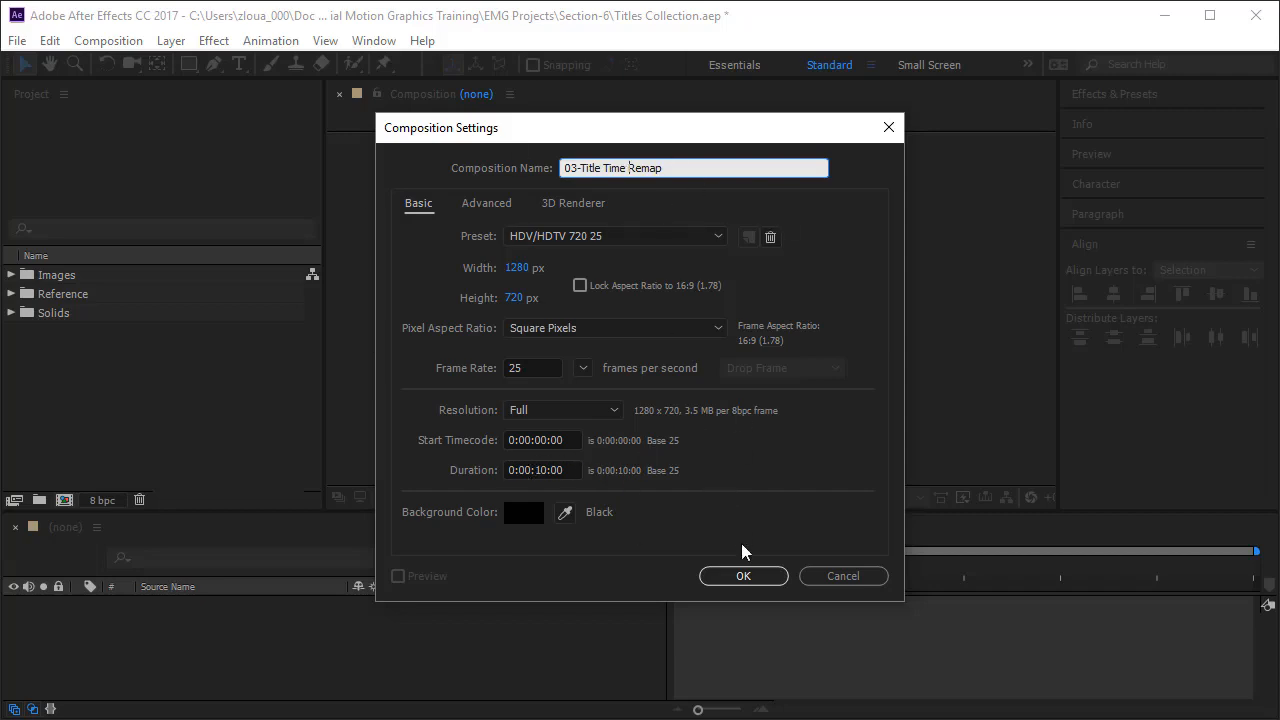
left_click(761, 578)
- Add G-dark-1854109_1280.jpg from the Images folder to the composition as a layer
left_click(11, 294)
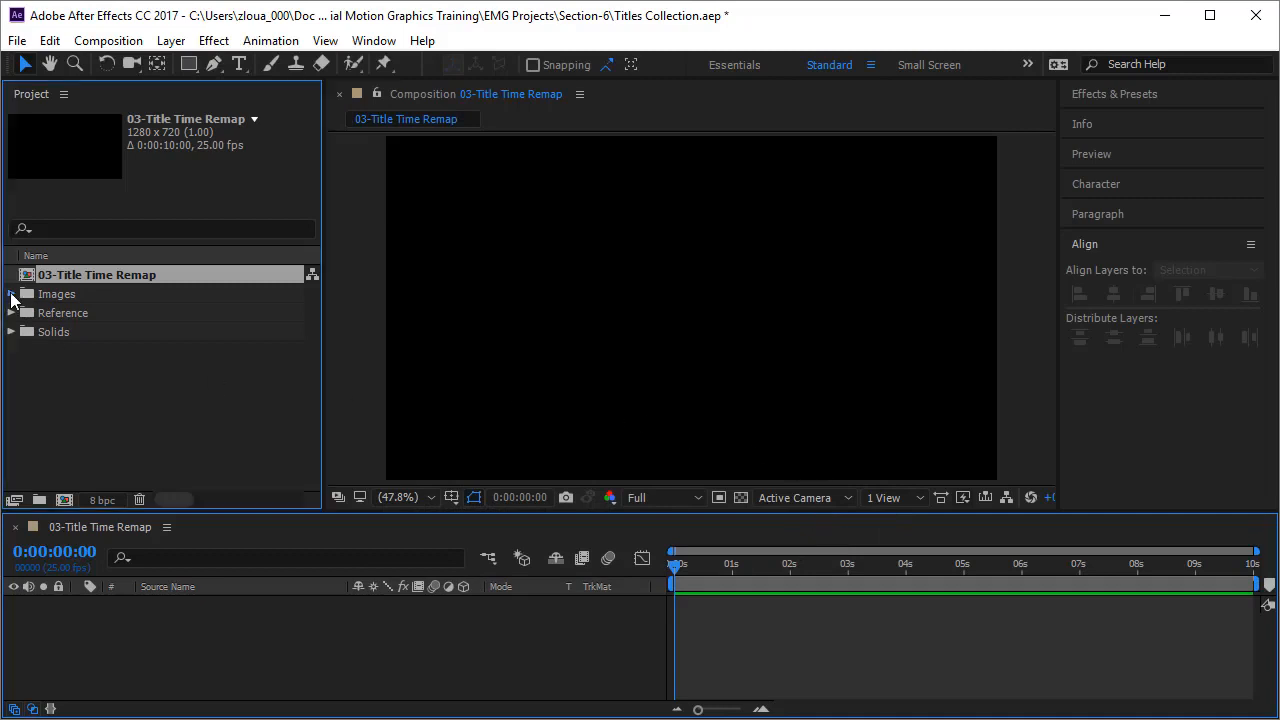
left_click(102, 312)
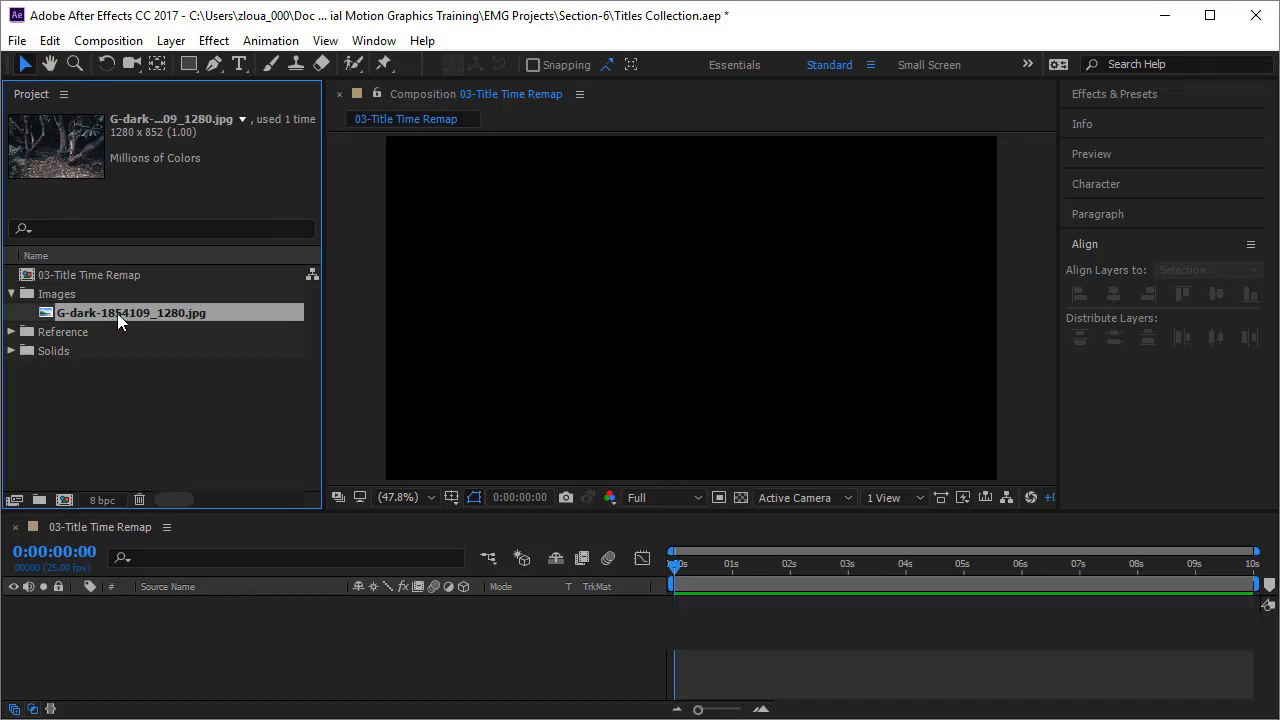
left_click_drag(117, 313, 188, 629)
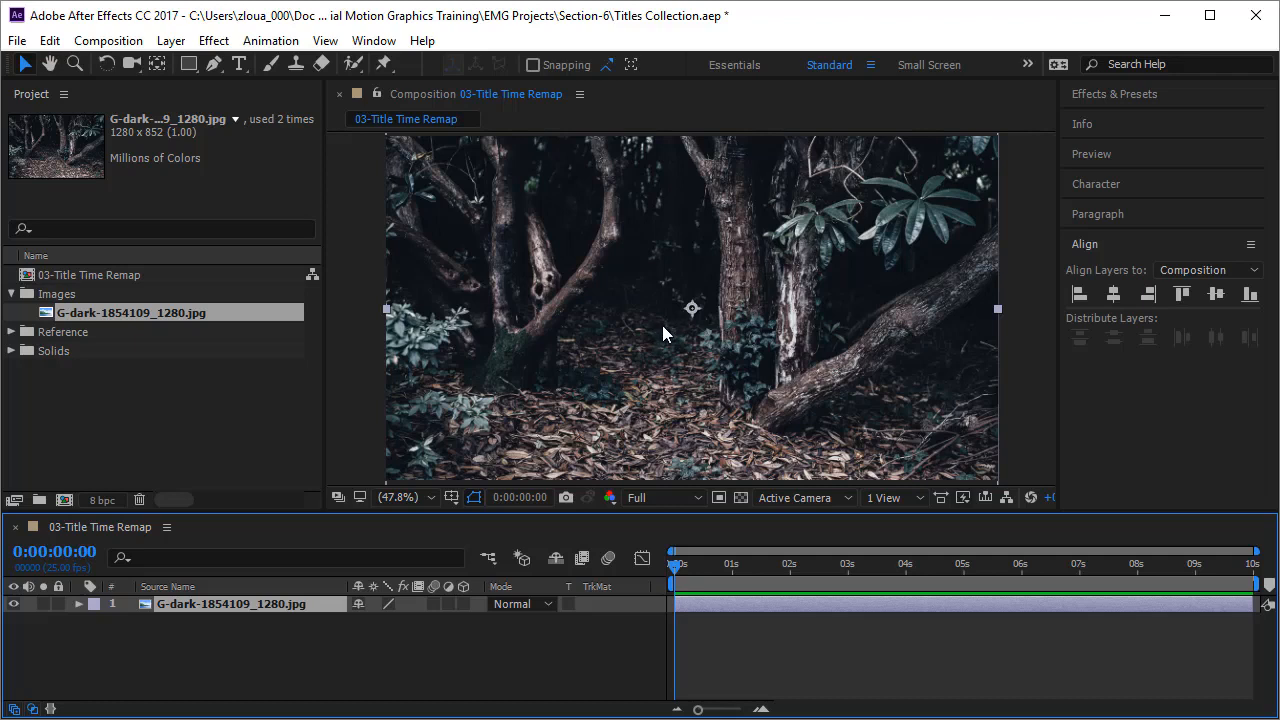
- Search the effects for "blur" and apply Gaussian Blur to the forest image layer
left_click(1150, 94)
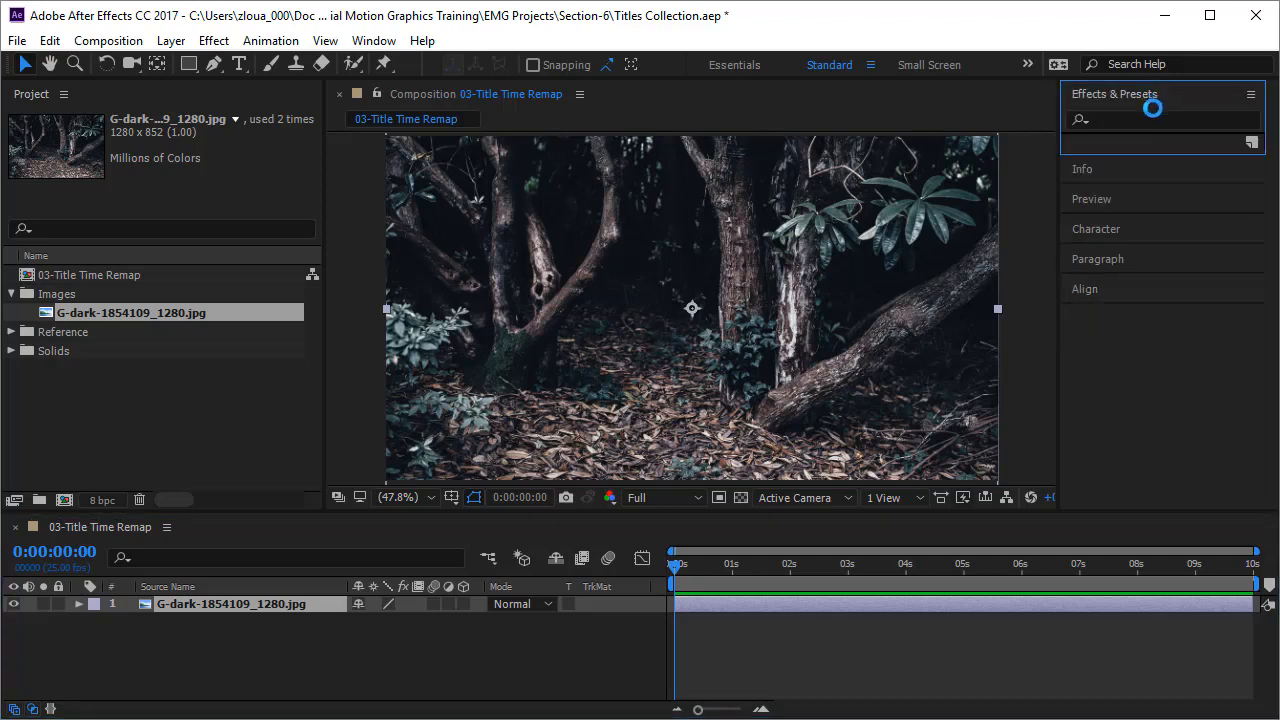
left_click(1147, 119)
type("bl")
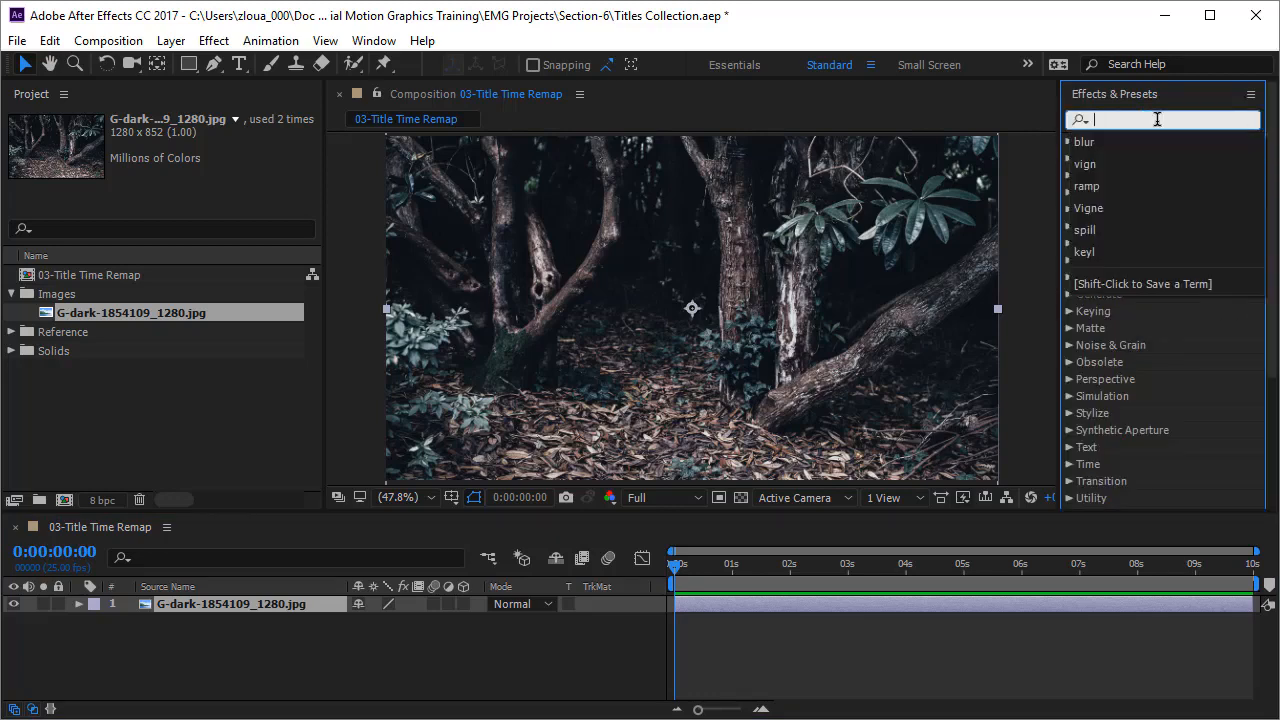
type("ur")
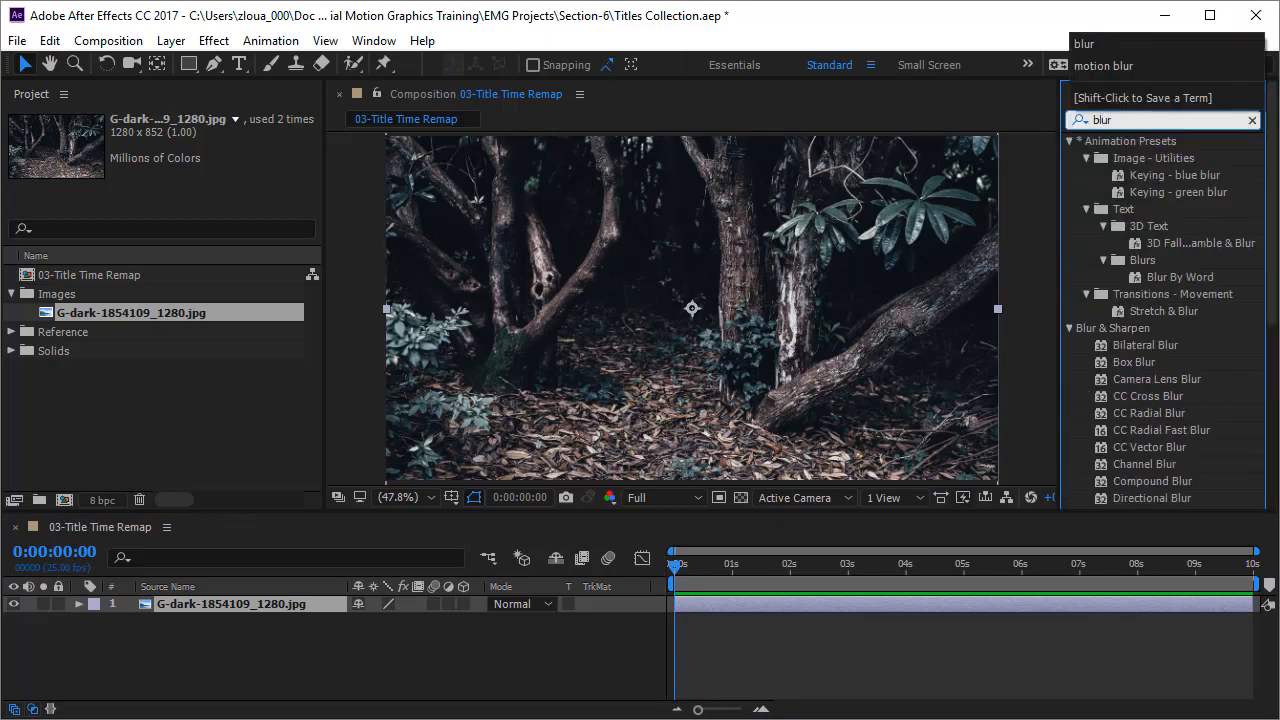
scroll(1106, 340, "down", 3)
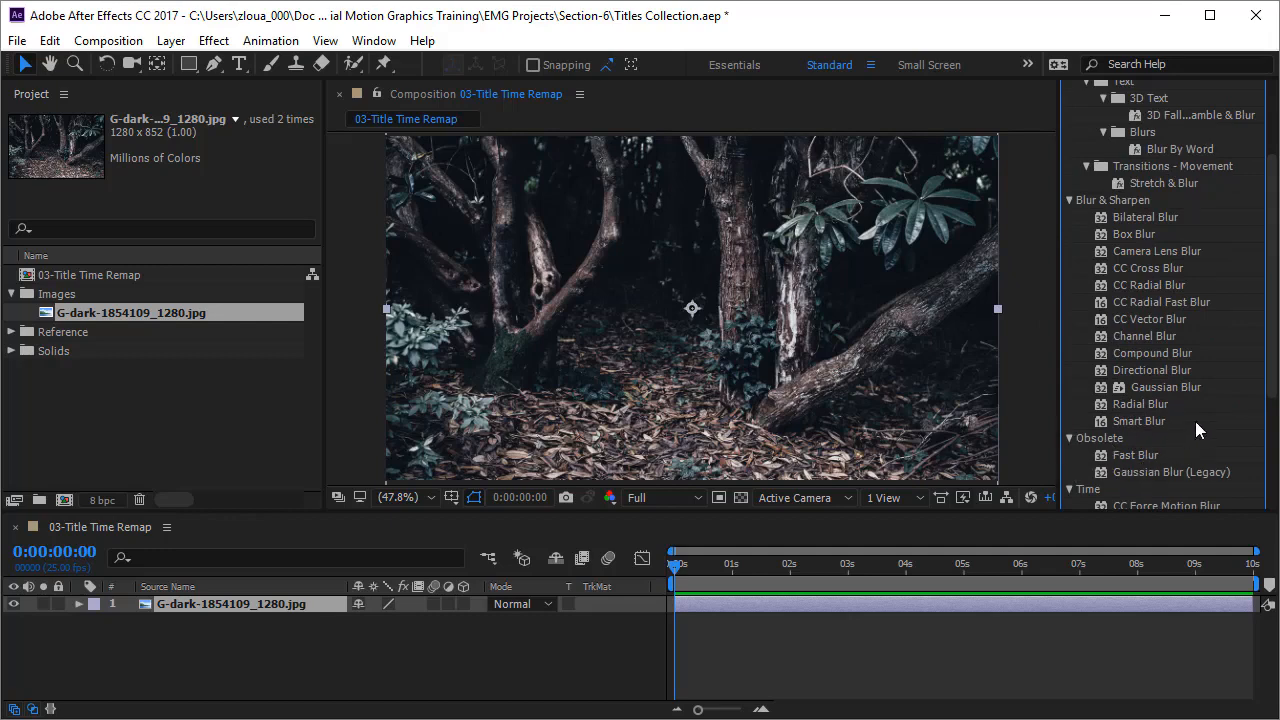
left_click(1197, 389)
left_click_drag(1183, 389, 833, 362)
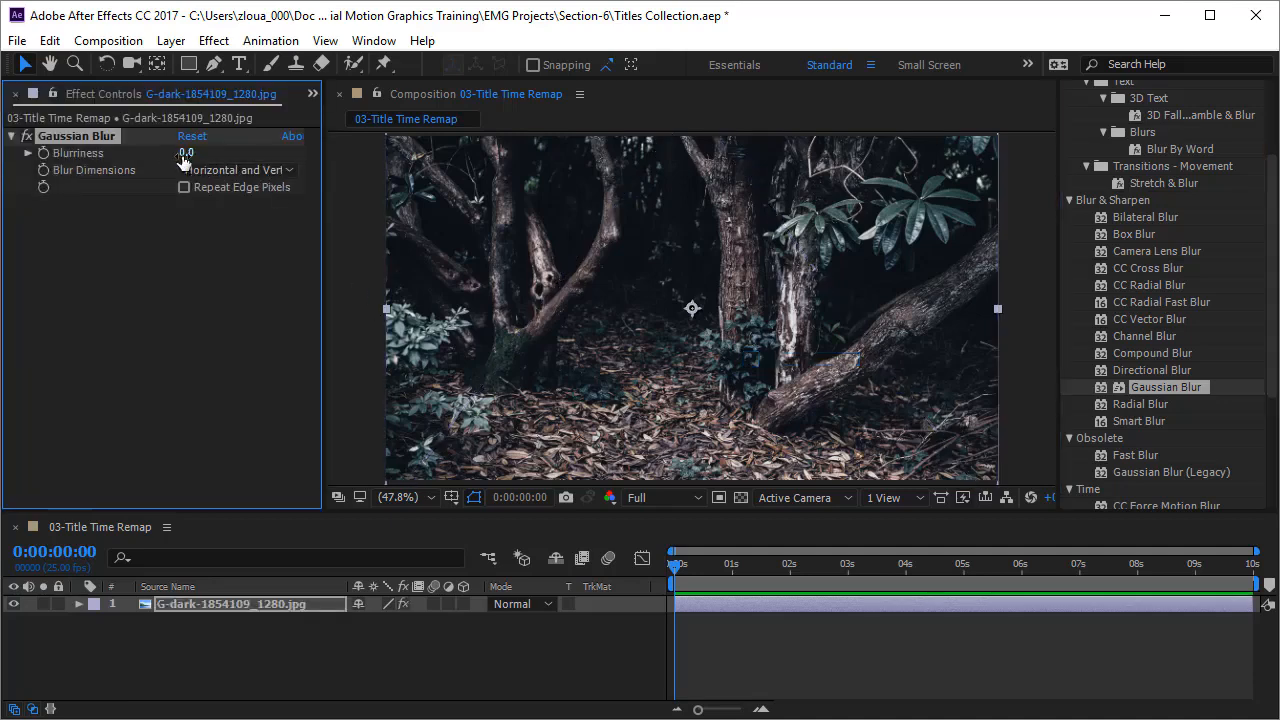
- Set the Gaussian Blur's Blurriness to 53.5 and turn on Repeat Edge Pixels
left_click_drag(183, 162, 628, 193)
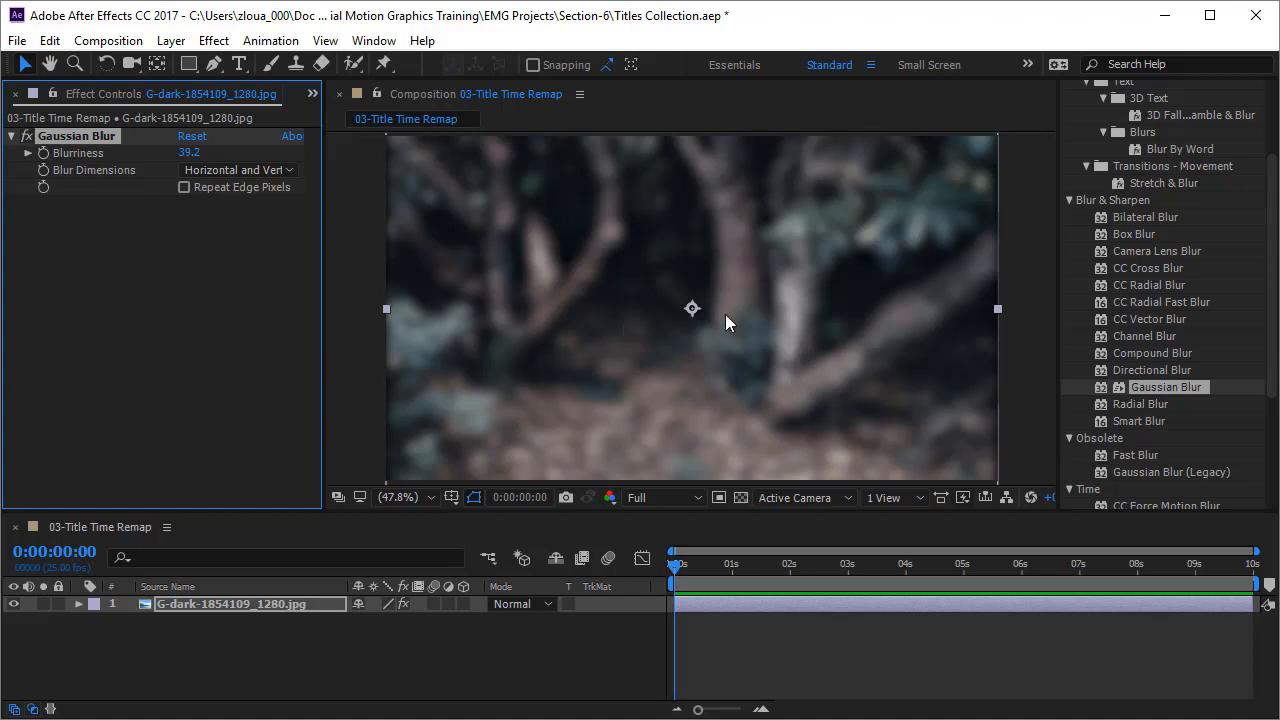
left_click(184, 187)
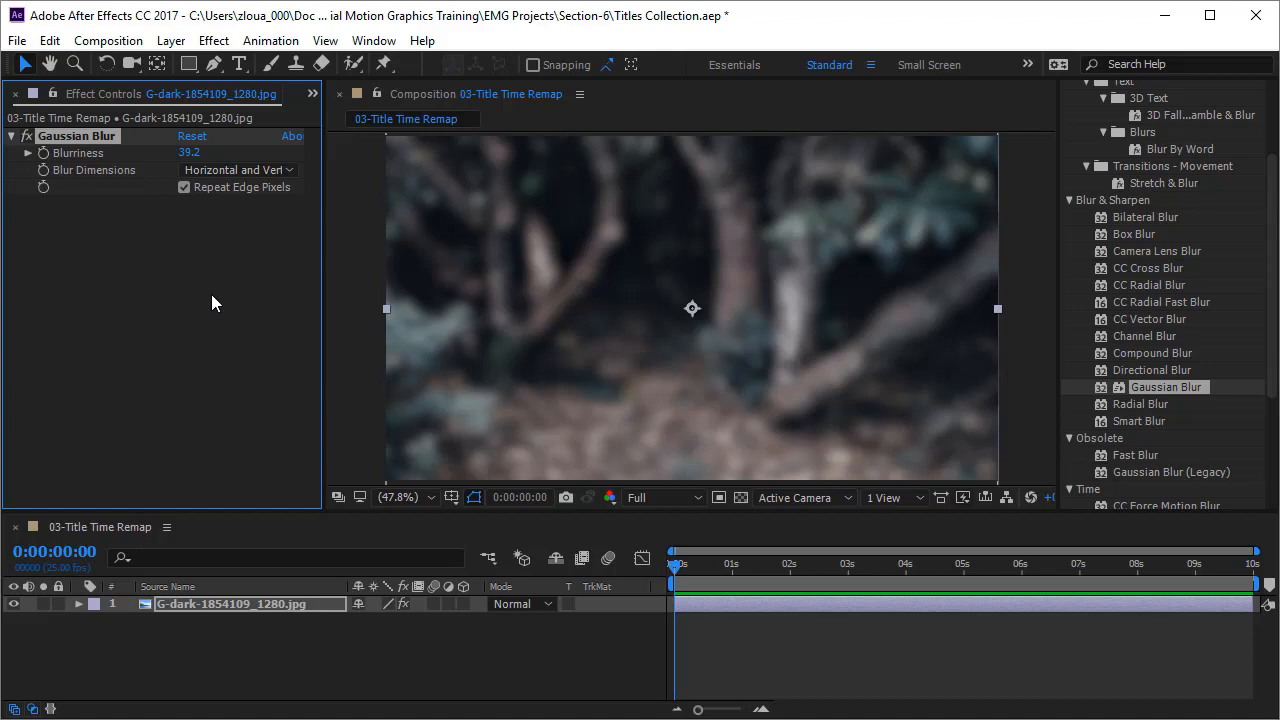
left_click_drag(190, 153, 311, 163)
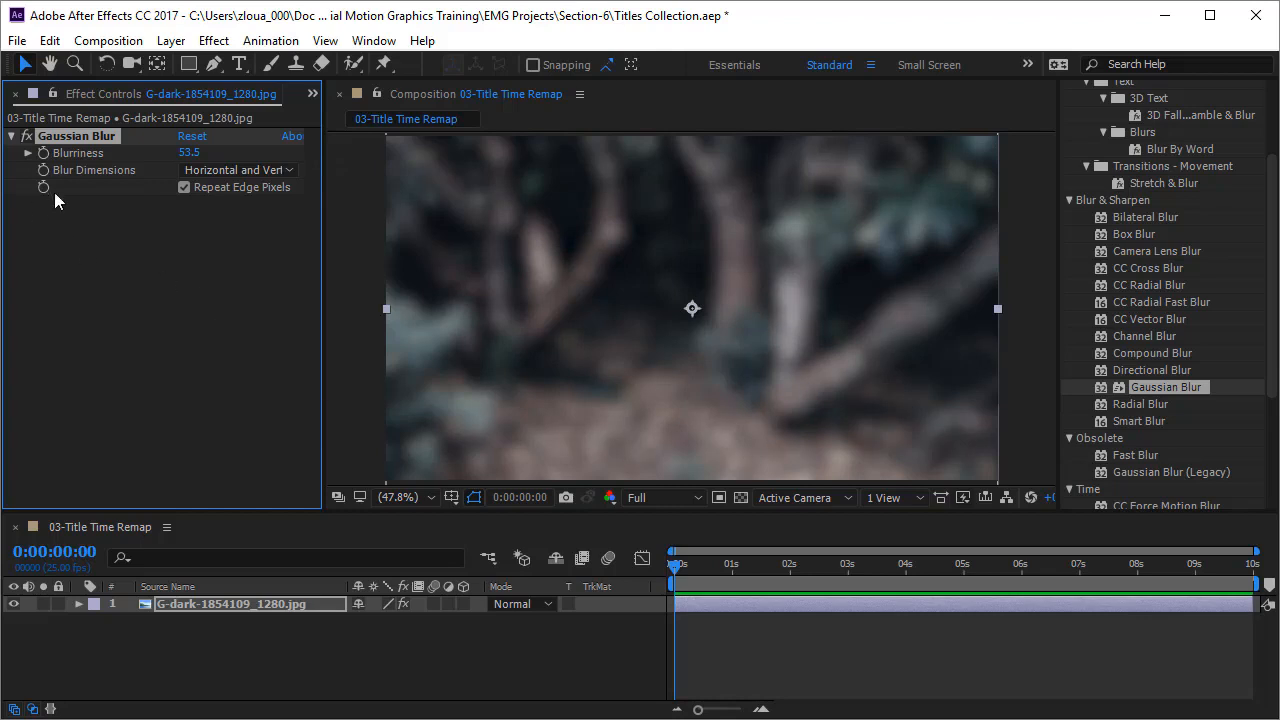
- Lock the blurred image layer, close its effect controls and clear the selection
left_click(63, 600)
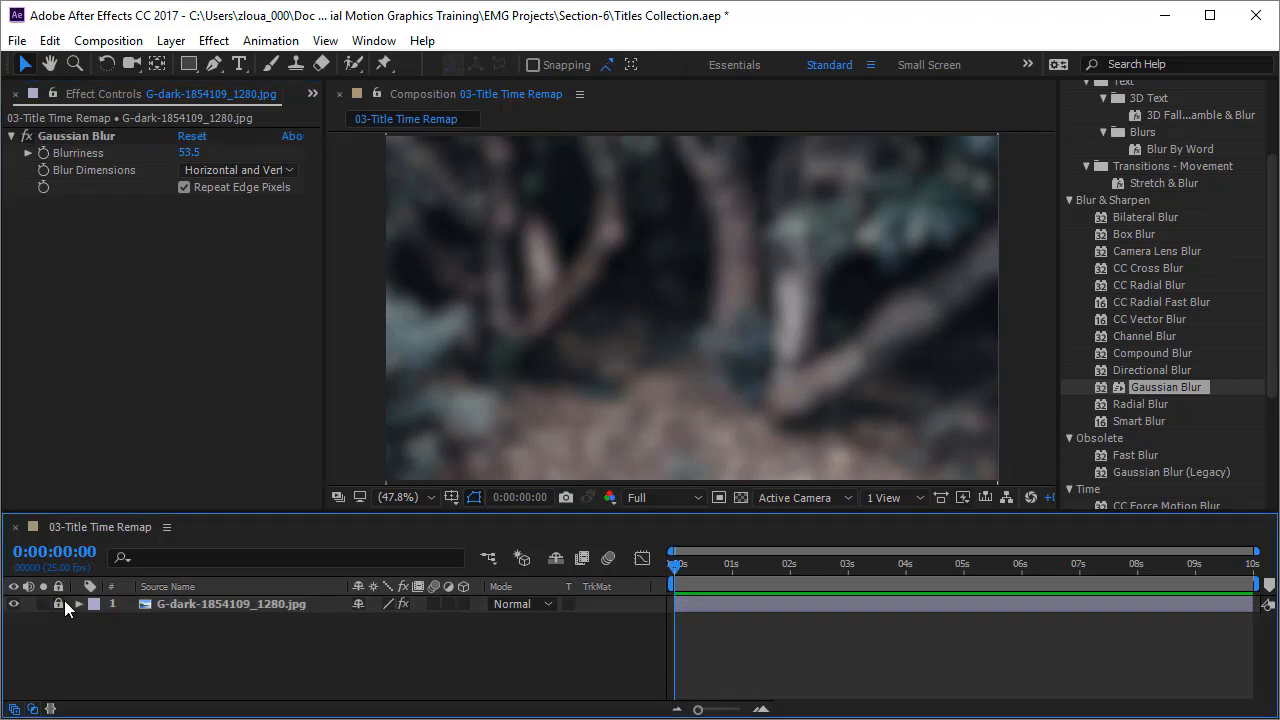
left_click(14, 93)
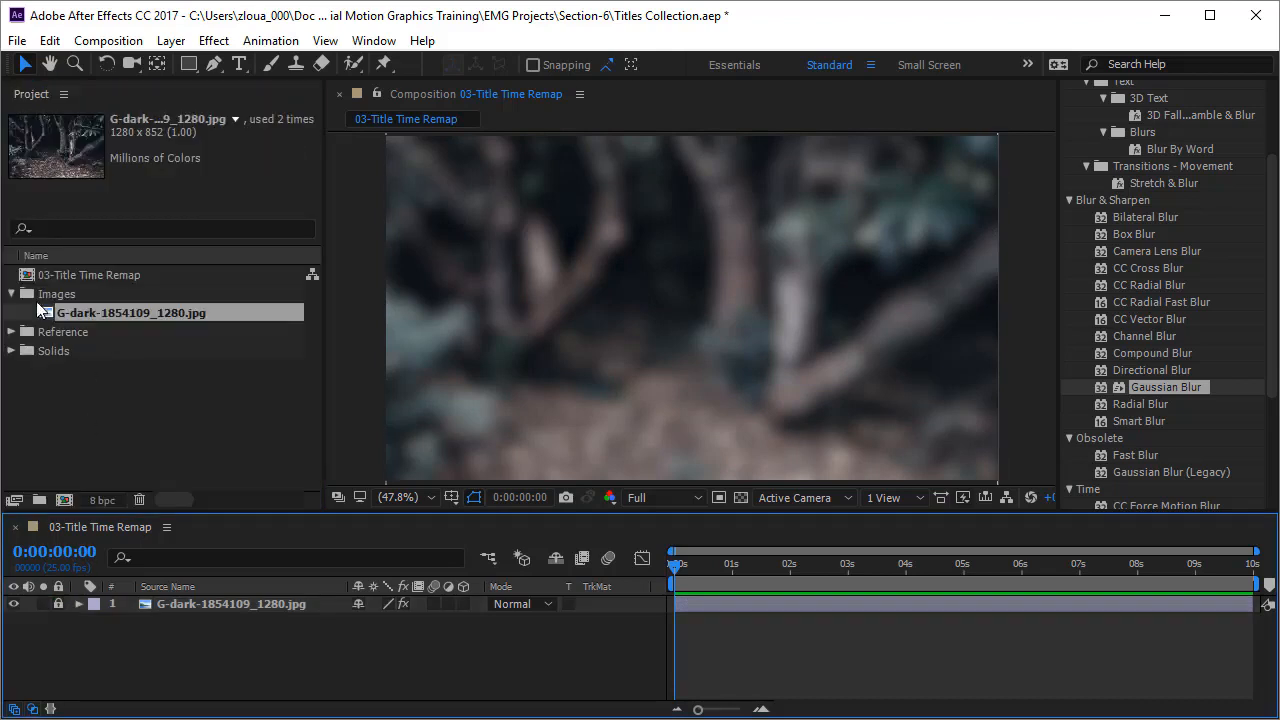
left_click(133, 405)
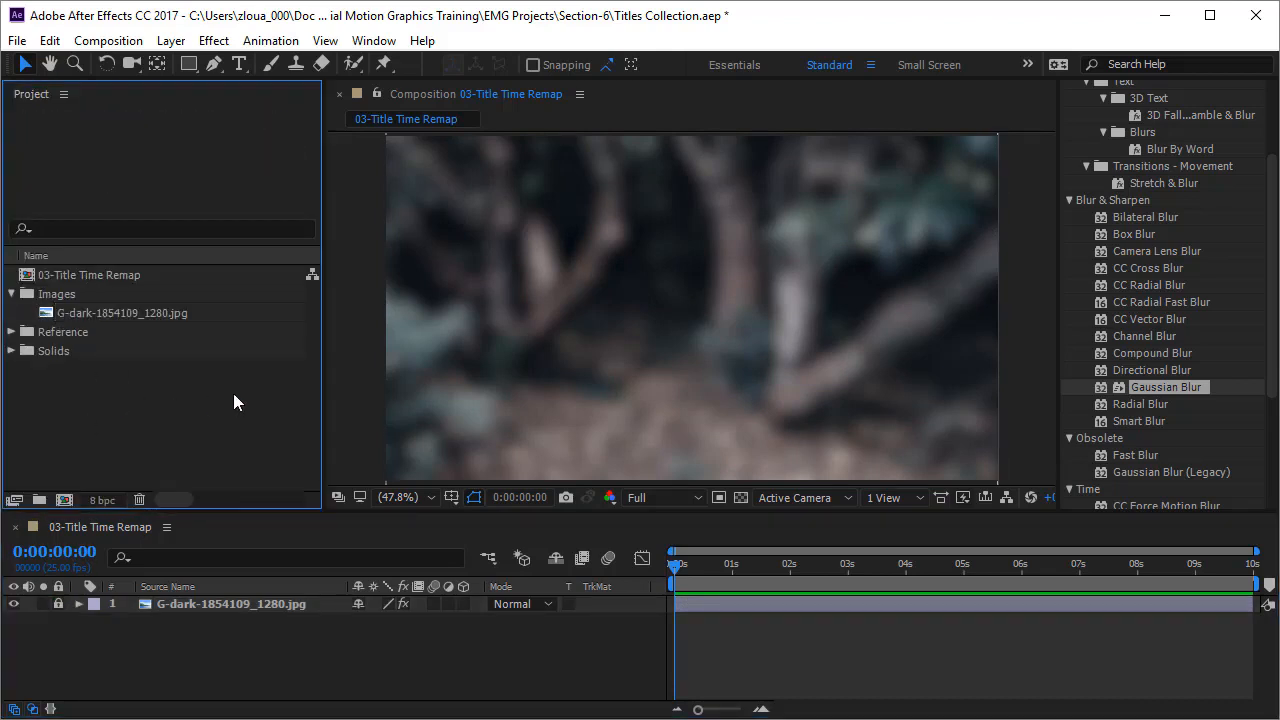
left_click(347, 668)
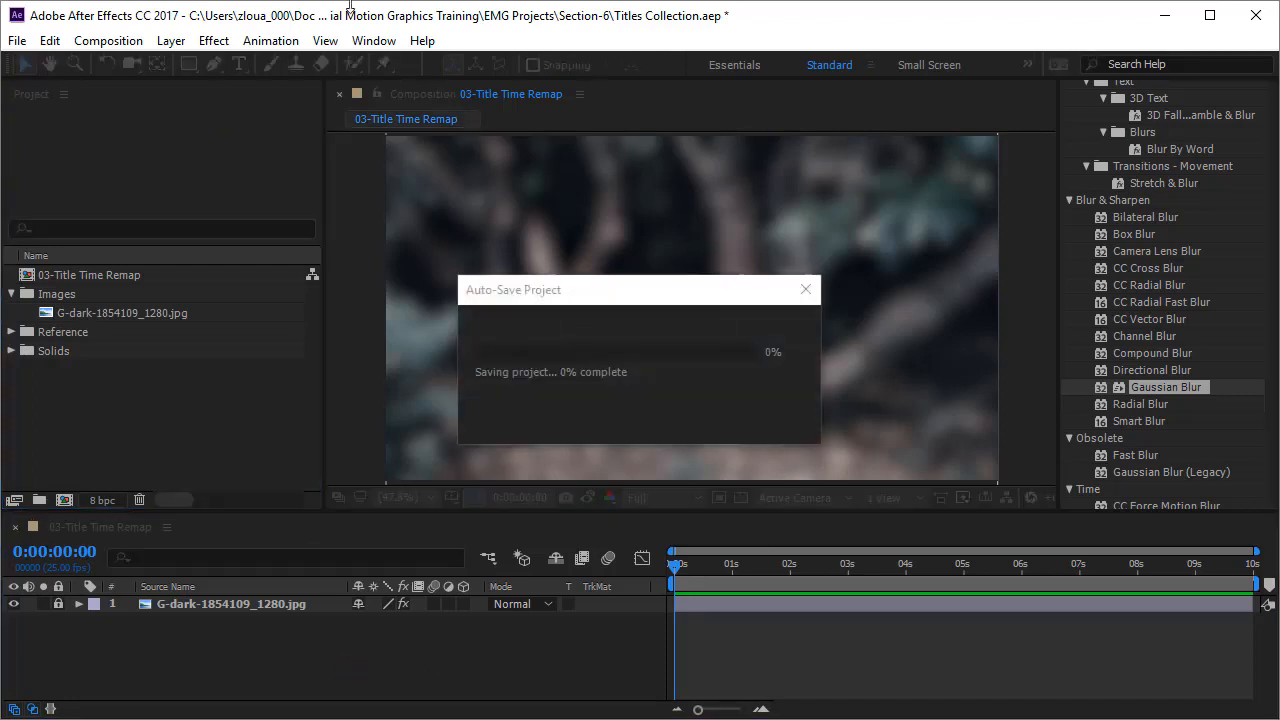
- Draw a rounded rectangle with no fill and a 12 px blue stroke in mid-frame, and centre its anchor point
left_click(197, 66)
mouse_move(197, 66)
left_mouse_down()
mouse_move(200, 80)
mouse_move(255, 84)
left_mouse_up()
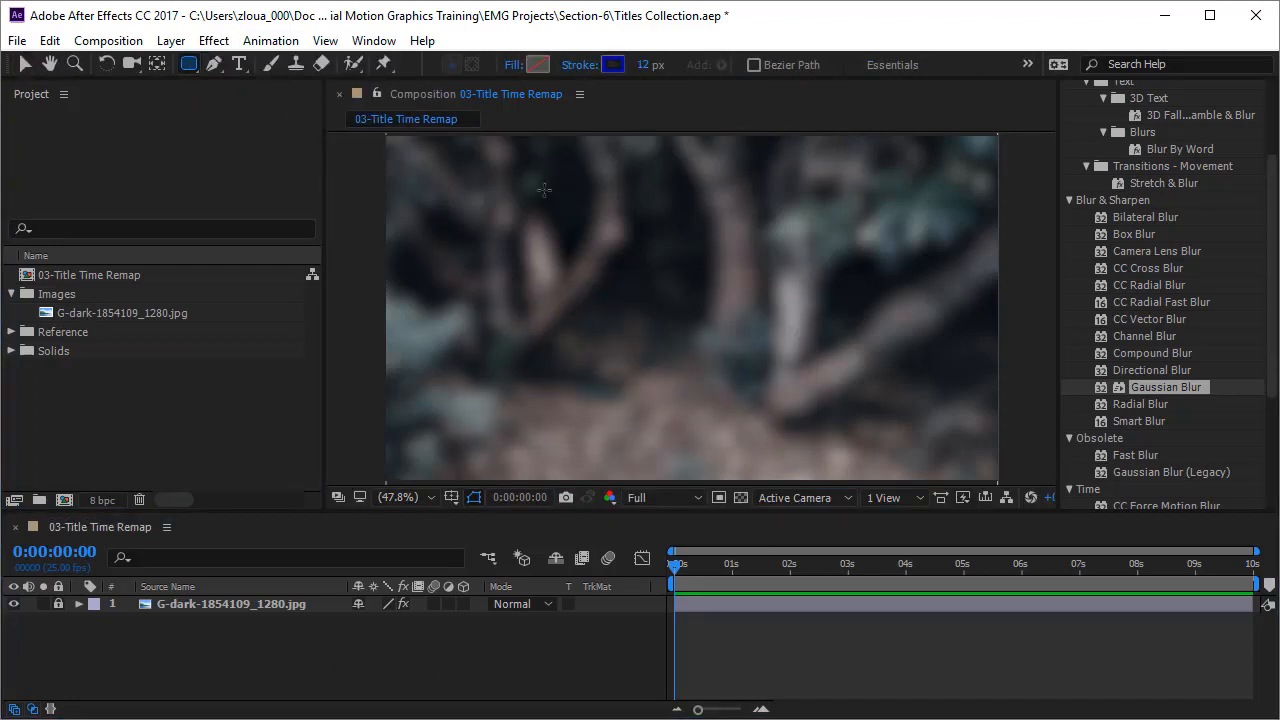
mouse_move(548, 178)
left_mouse_down()
mouse_move(586, 309)
mouse_move(838, 387)
left_mouse_up()
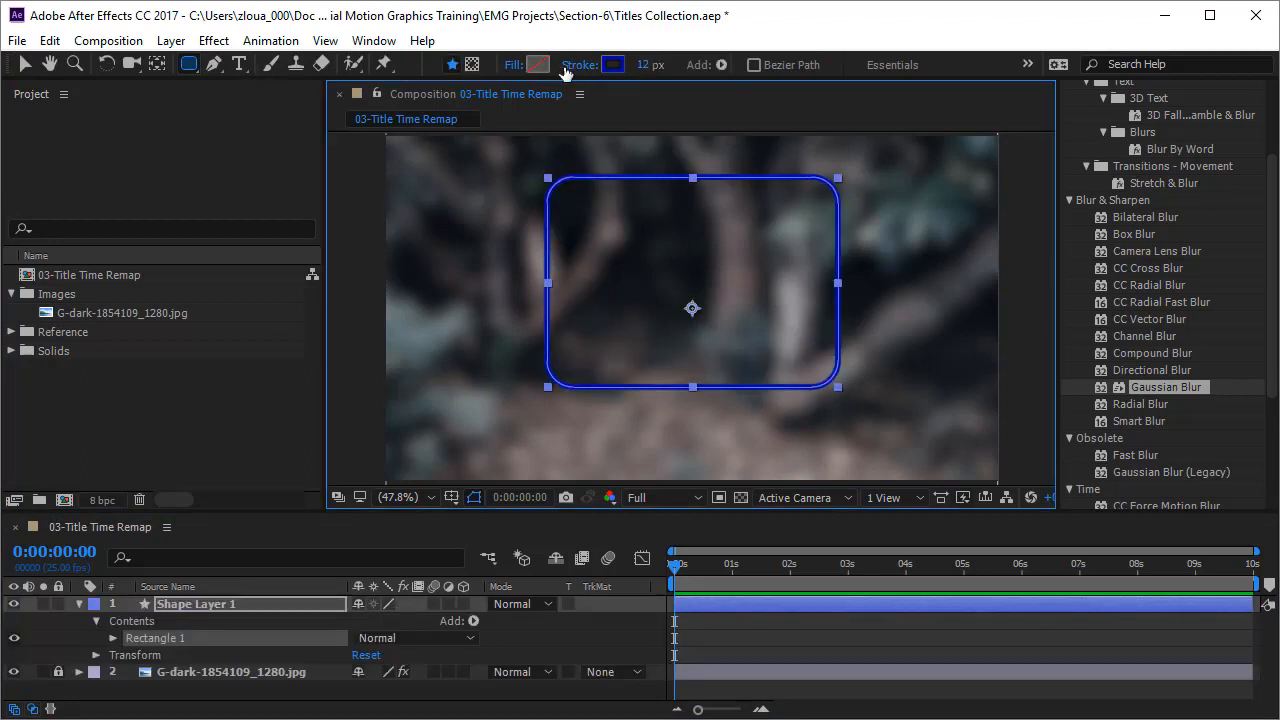
key("ctrl+alt+Home")
- Add Trim Paths to the rectangle layer's contents and expand its properties in an enlarged timeline
left_click(128, 627)
left_click(473, 620)
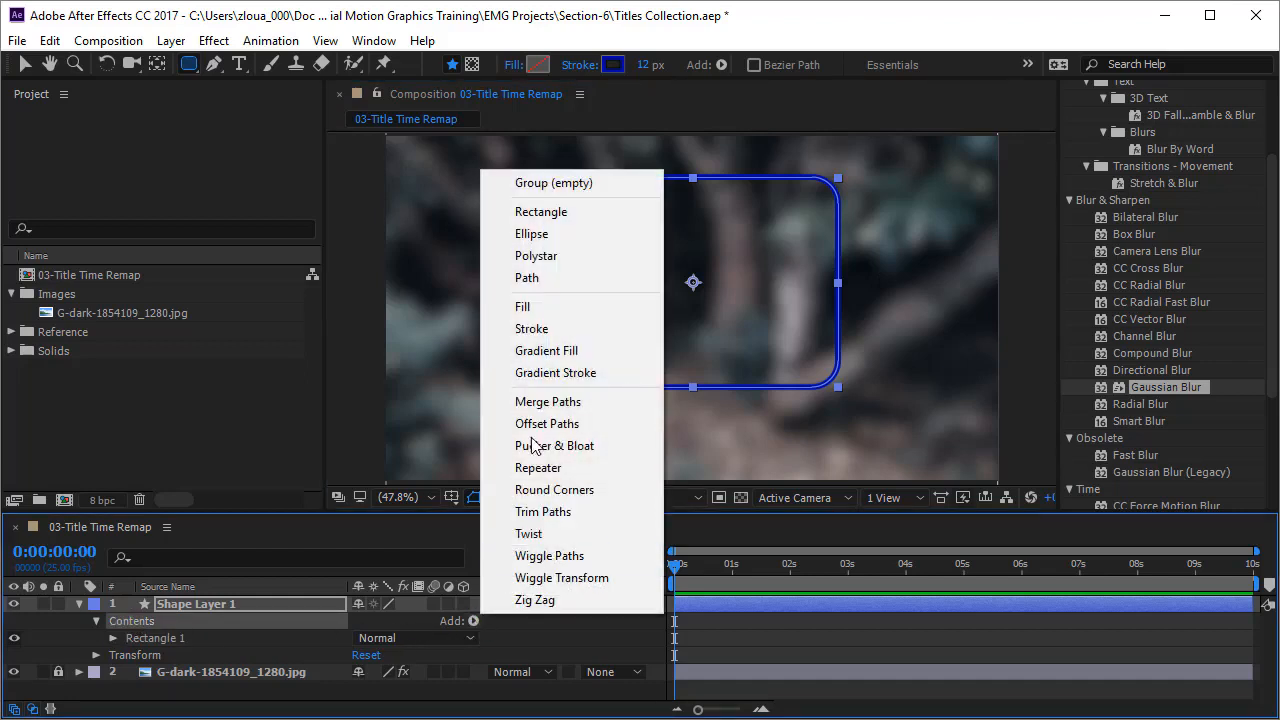
left_click(560, 511)
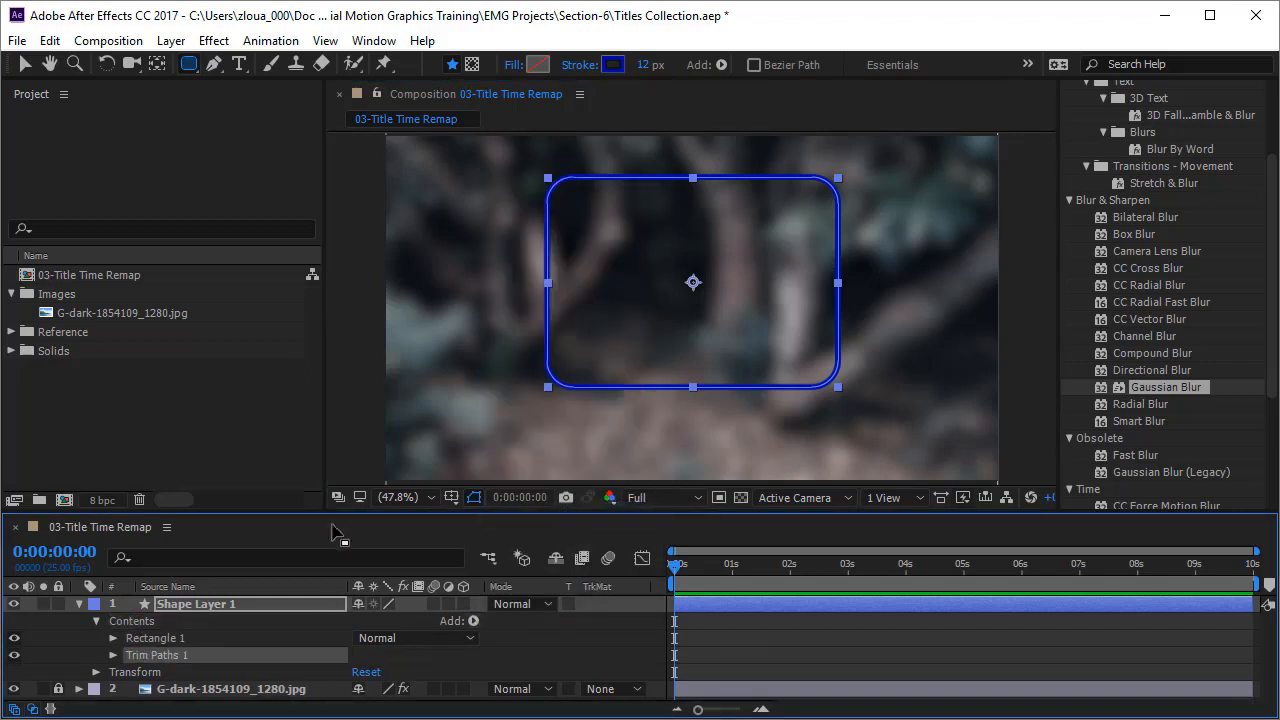
left_click_drag(330, 512, 325, 410)
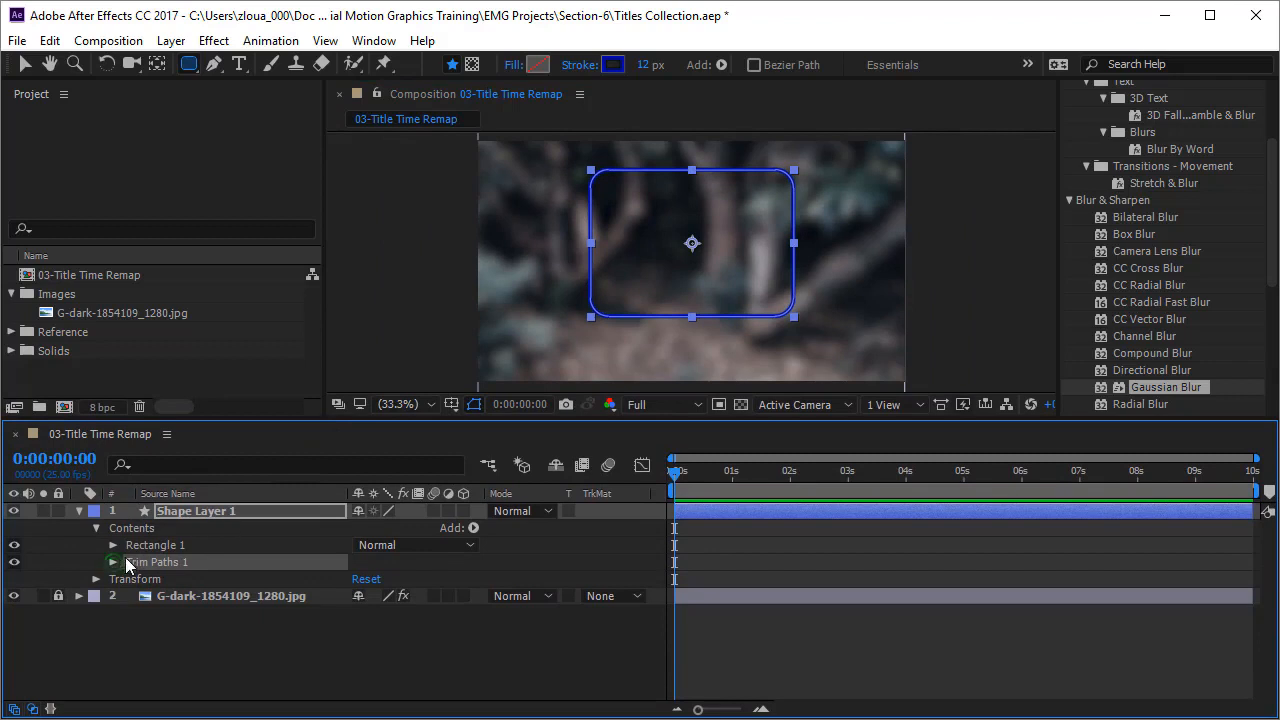
left_click(113, 562)
- Trim the rectangle's path End to 4% and set the Offset to -58° so the stroke starts at its top centre
left_click_drag(390, 596, 370, 596)
left_click(476, 404)
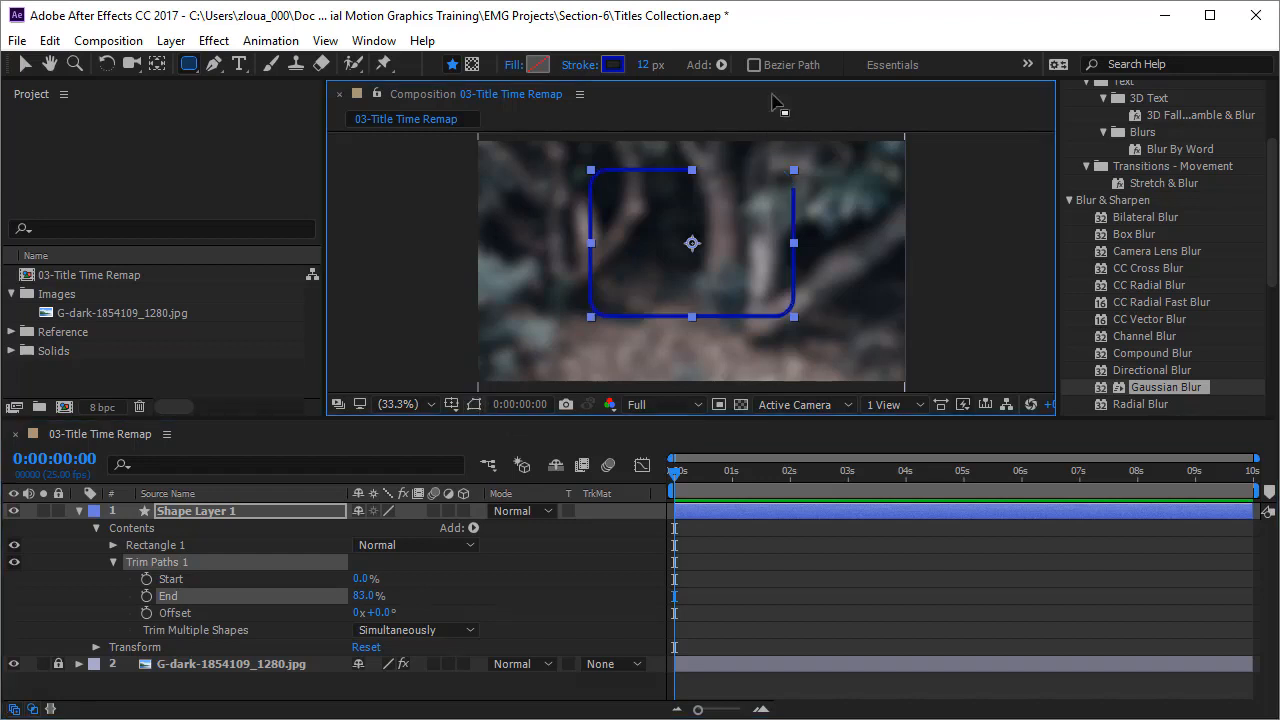
mouse_move(372, 597)
left_mouse_down()
mouse_move(393, 595)
mouse_move(316, 615)
left_mouse_up()
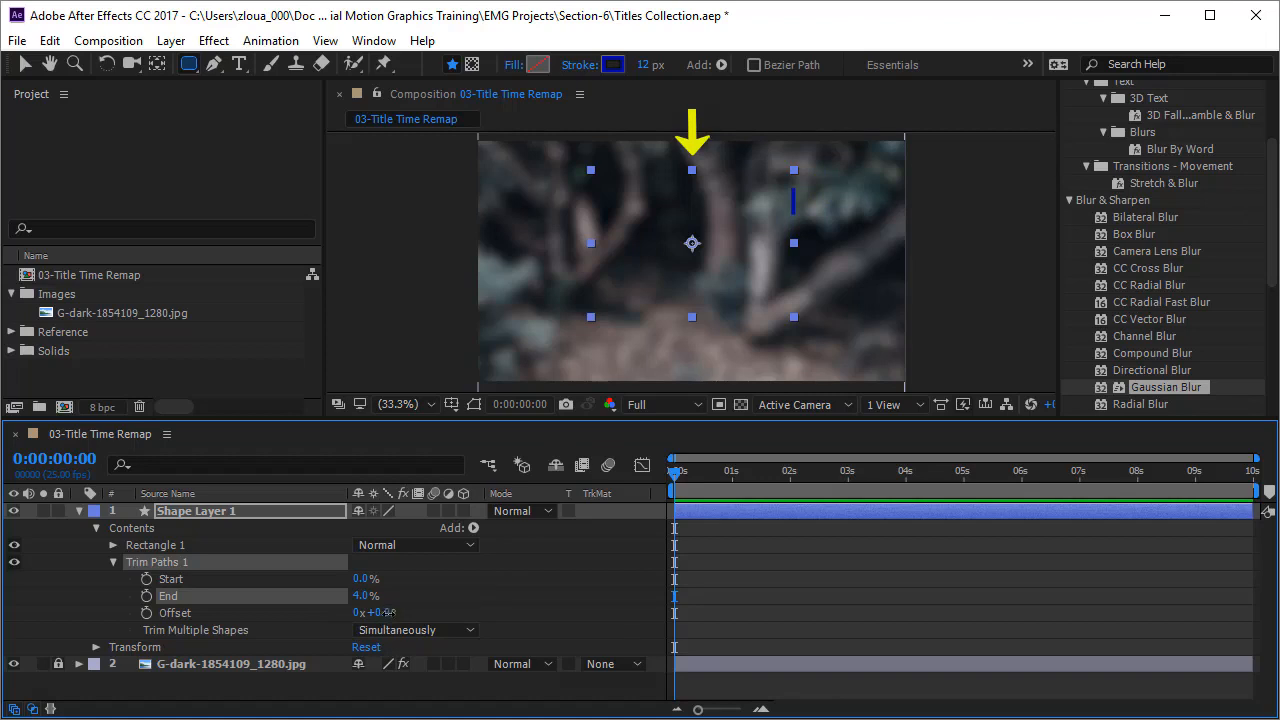
left_click(383, 610)
left_click_drag(388, 612, 337, 612)
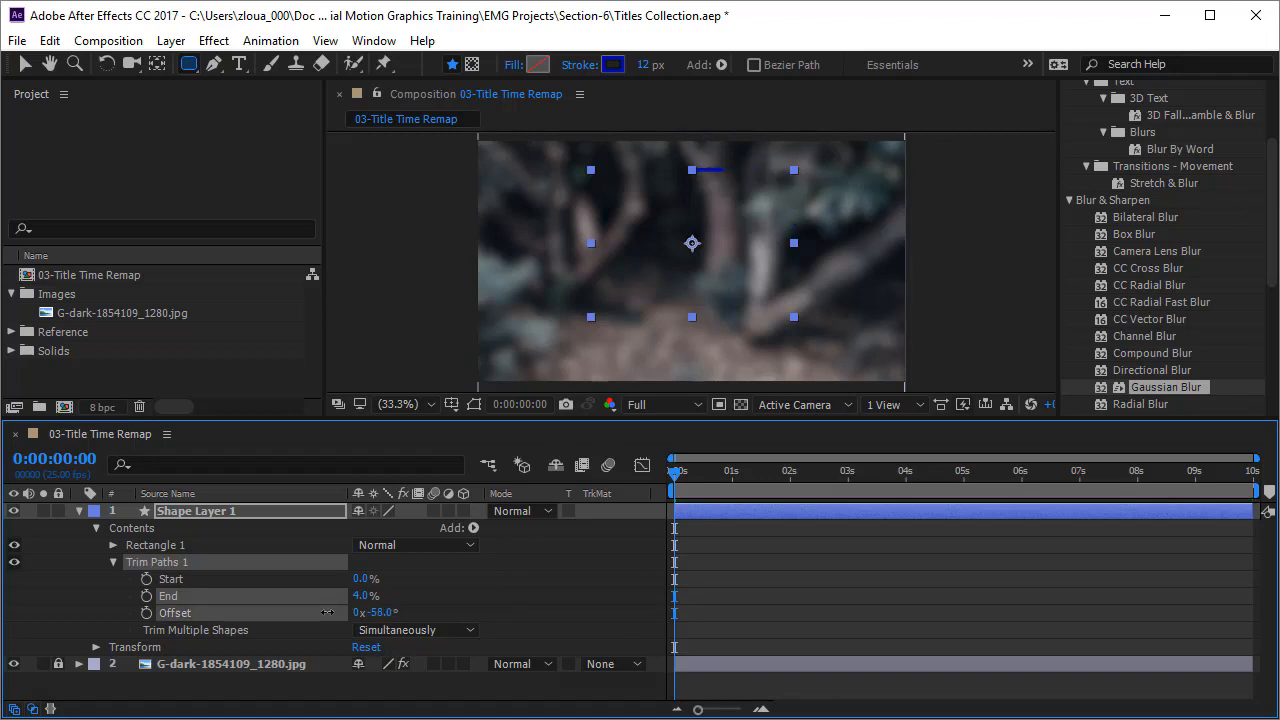
- Set the trim End to 0% and start keyframing End and Offset at 0:00:00:00
mouse_move(362, 595)
left_mouse_down()
mouse_move(460, 595)
mouse_move(360, 595)
left_mouse_up()
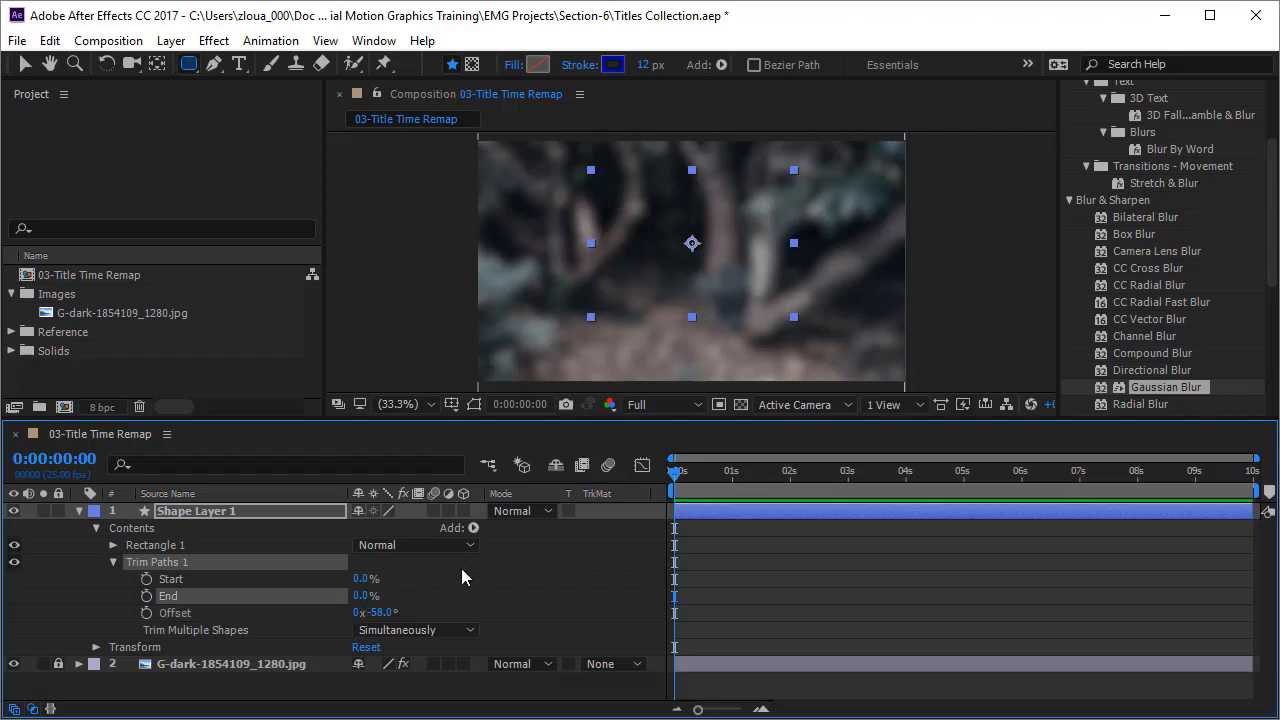
left_click(146, 595)
left_click(146, 612)
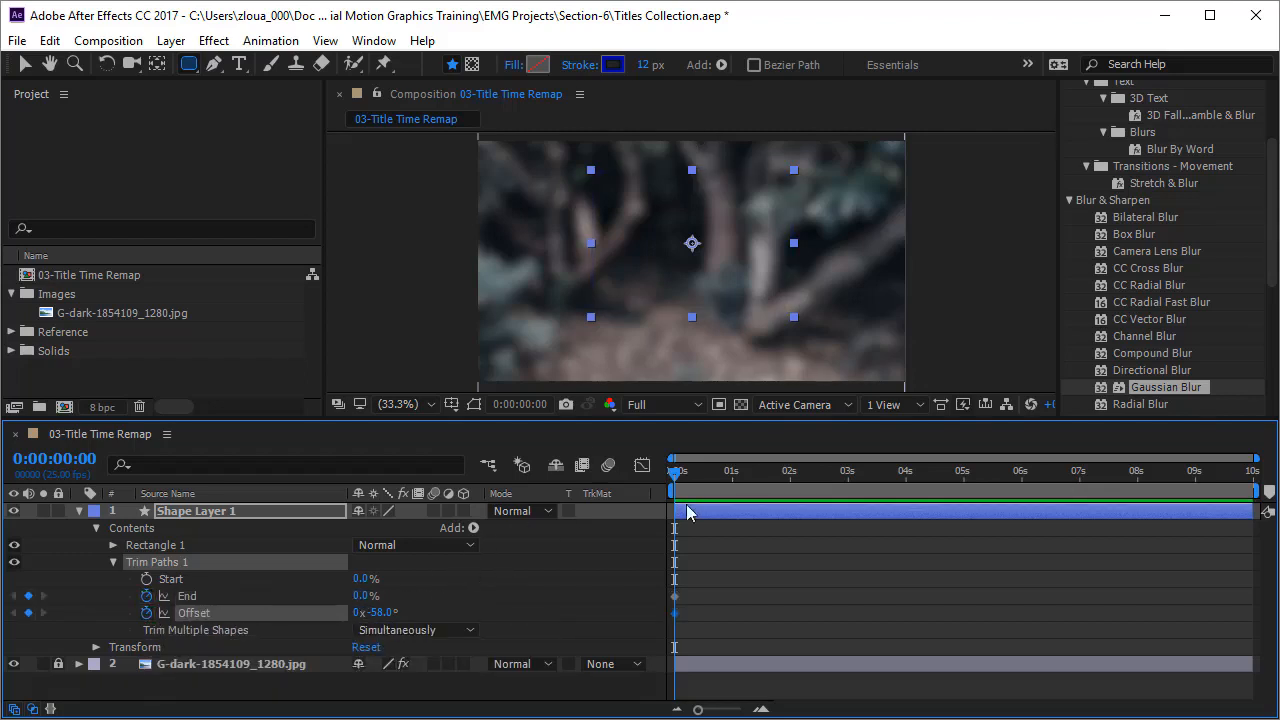
- At 0:00:00:12, keyframe the trim End at 37% and add an Offset keyframe holding the same value
left_click_drag(679, 474, 704, 483)
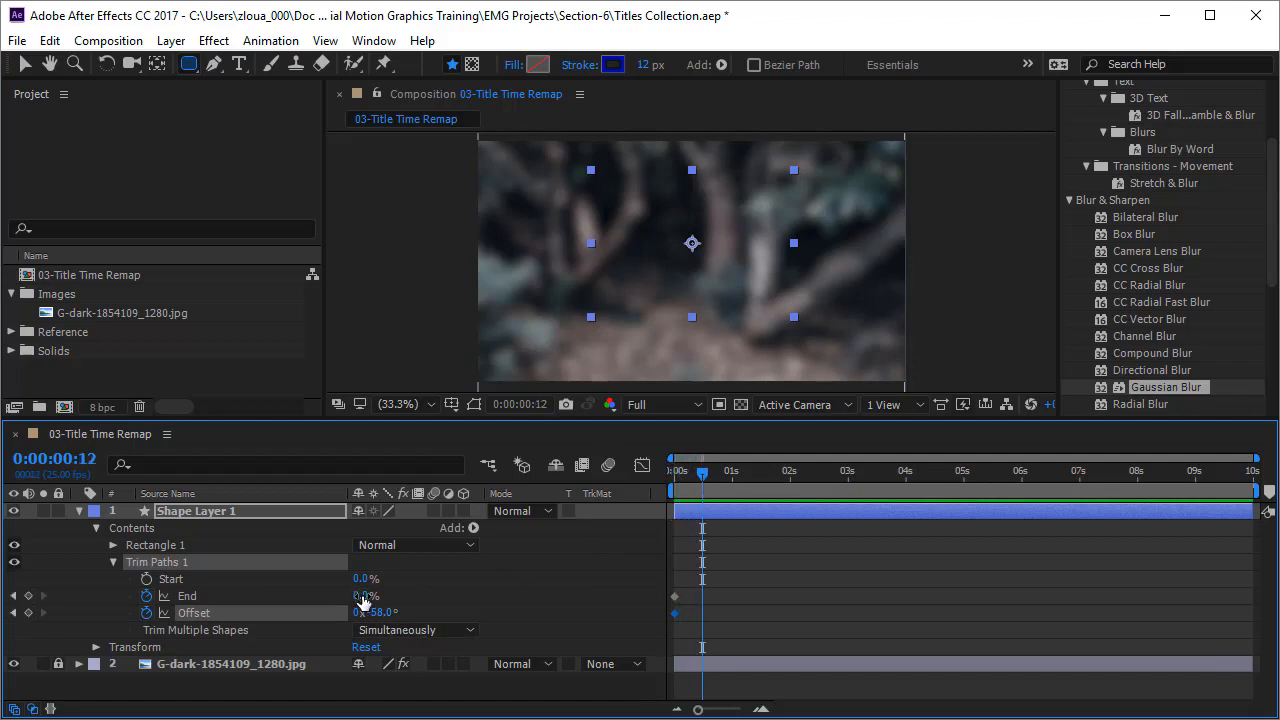
left_click_drag(362, 600, 414, 613)
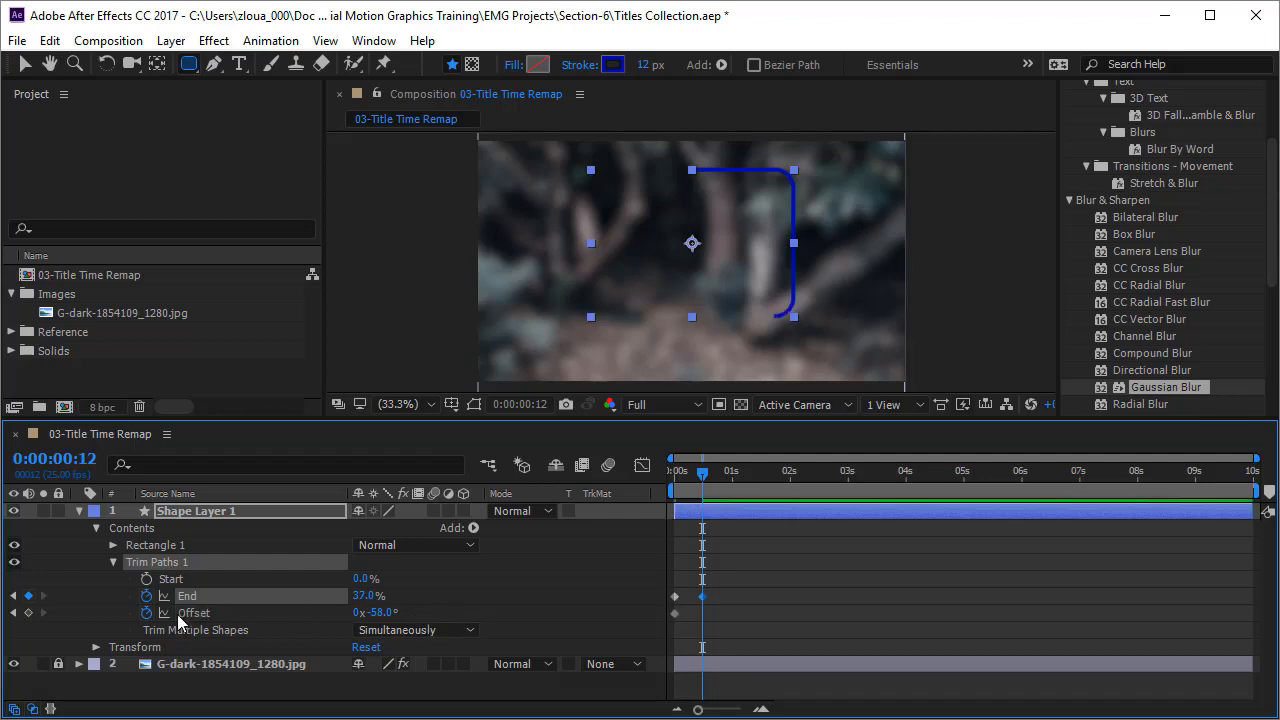
left_click(28, 612)
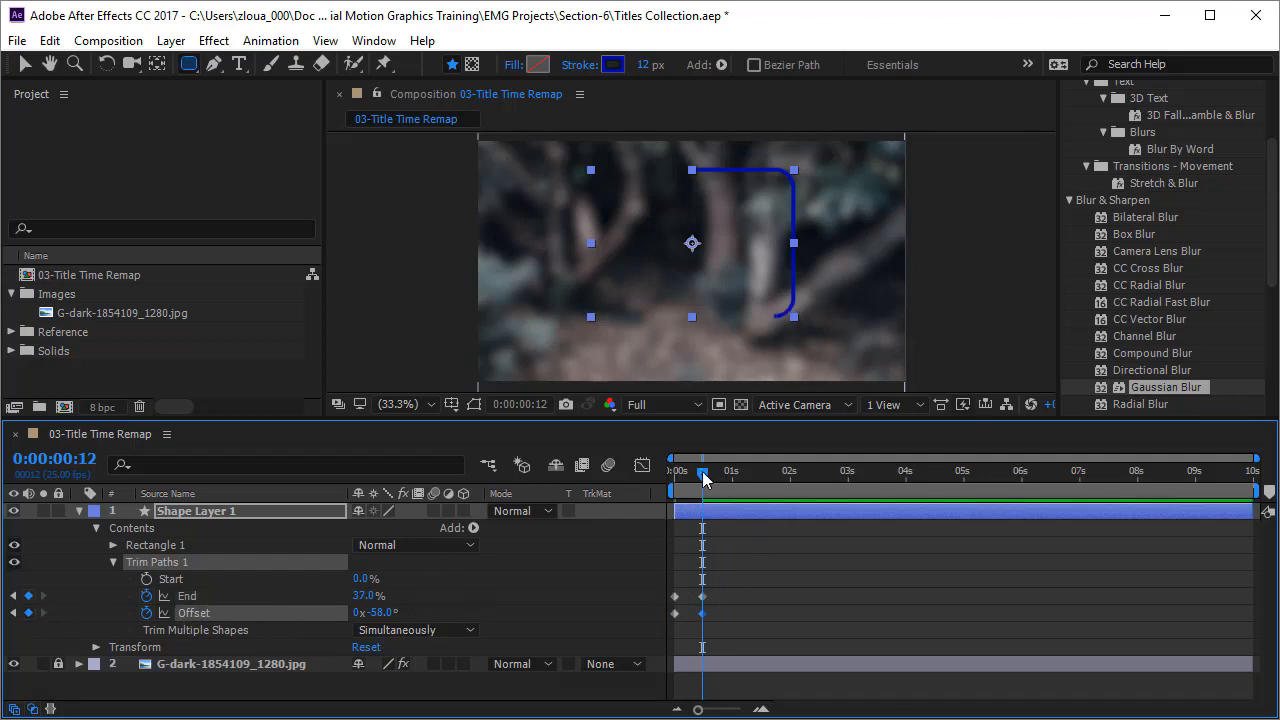
- At 0:00:00:21, set the trim Offset to 120° and add an End keyframe holding the same value
left_click_drag(705, 472, 726, 487)
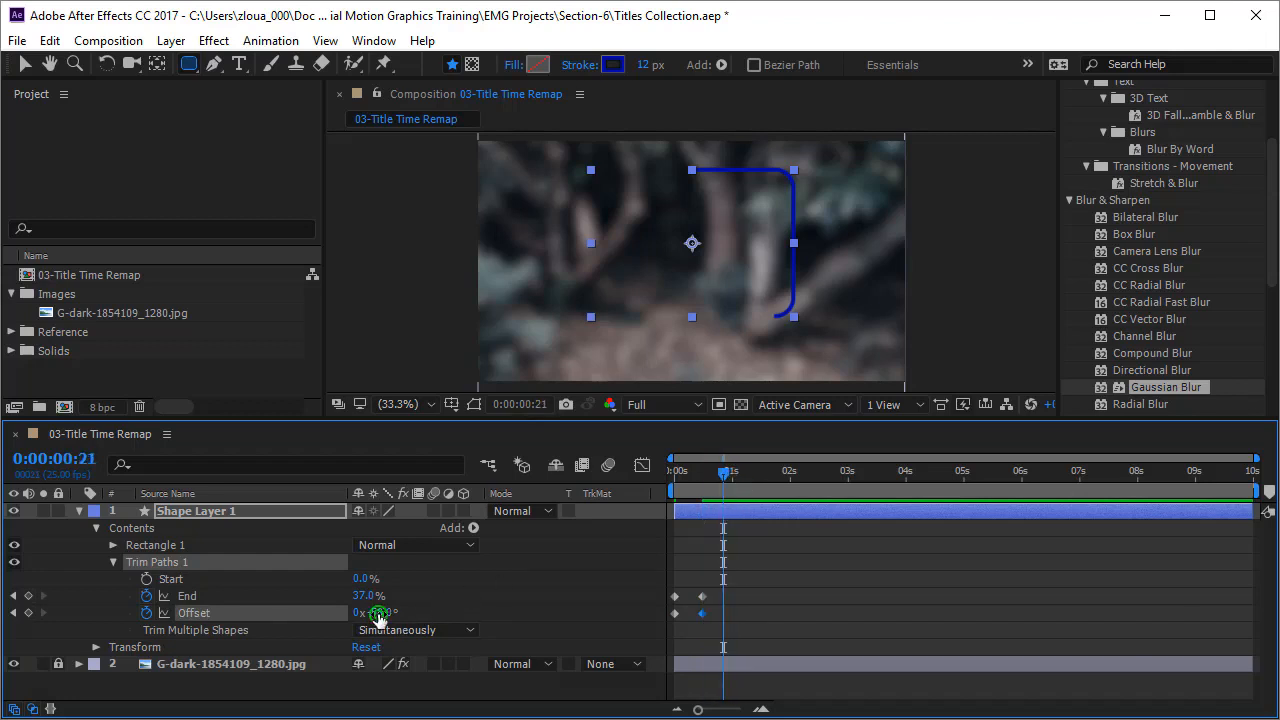
left_click_drag(380, 612, 552, 612)
left_click(28, 595)
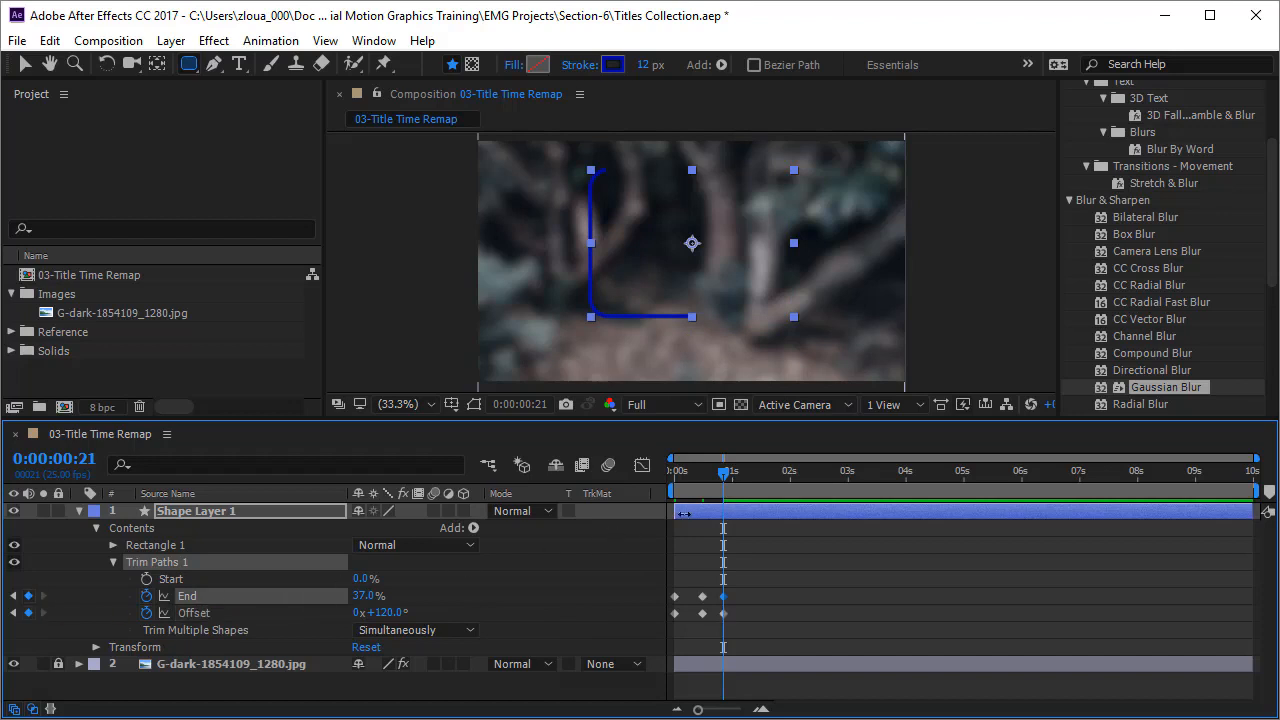
- At 0:00:01:04, keyframe the trim End at 100%, then return to the start of the timeline
left_click_drag(723, 470, 741, 470)
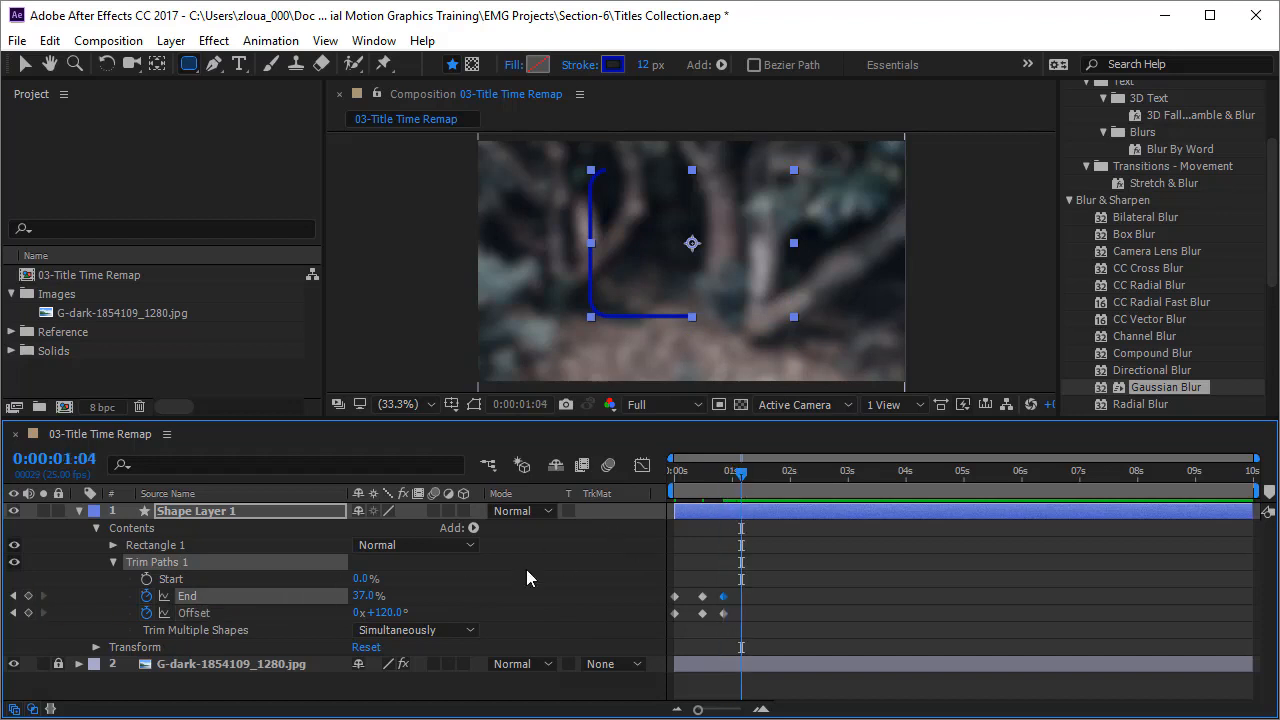
left_click_drag(363, 597, 482, 604)
left_click(490, 605)
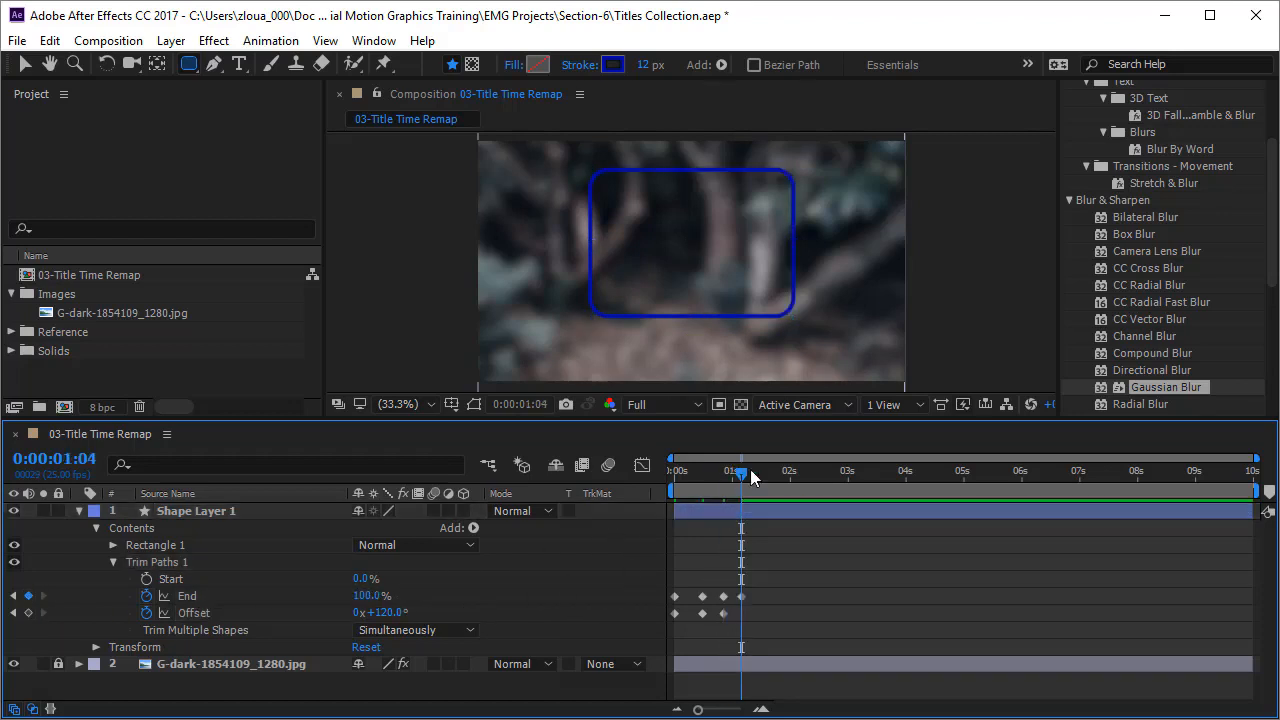
left_click_drag(748, 472, 681, 477)
left_click(920, 605)
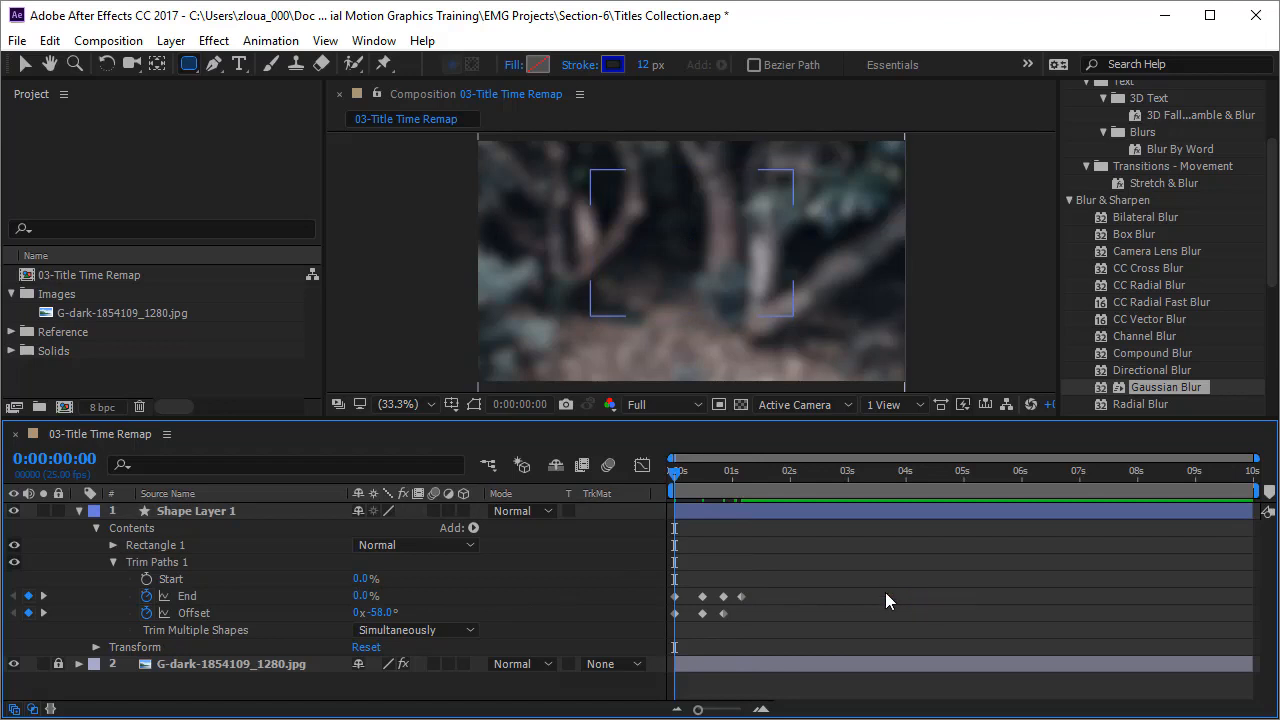
- Enlarge the composition view, end the work area at about 3 seconds, and preview the outline animation from the start
key("space")
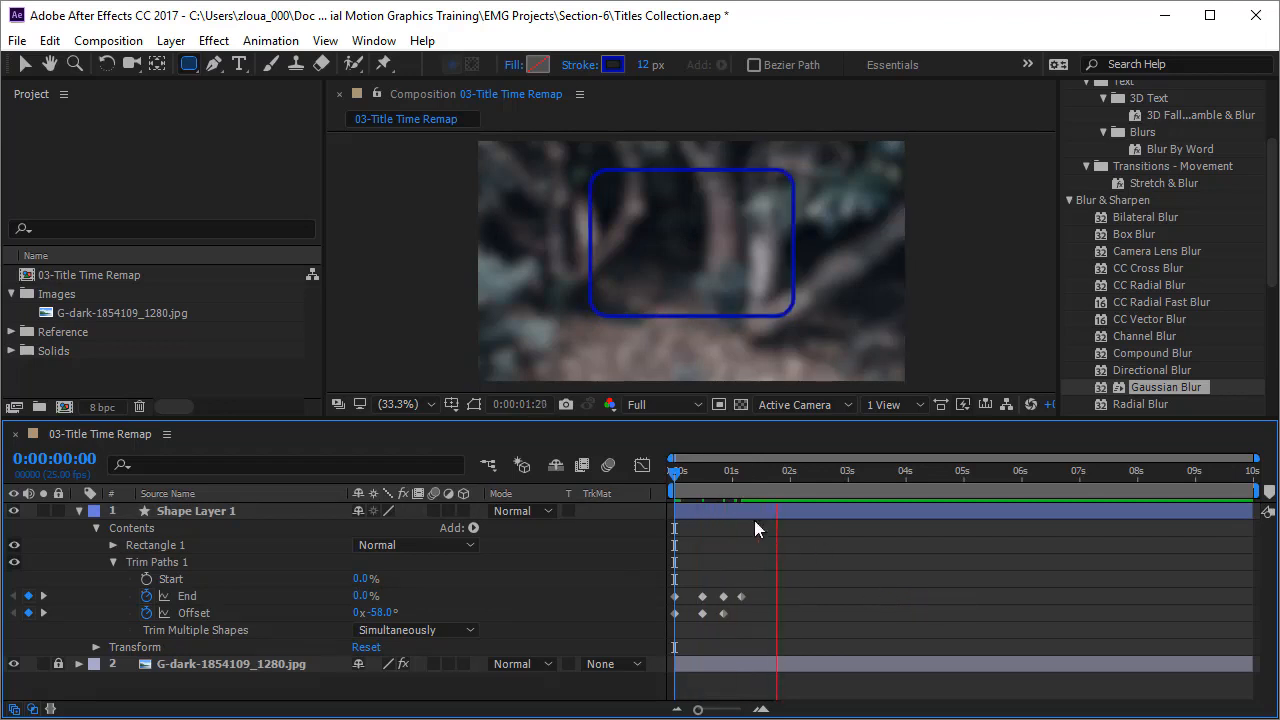
left_click_drag(752, 418, 753, 515)
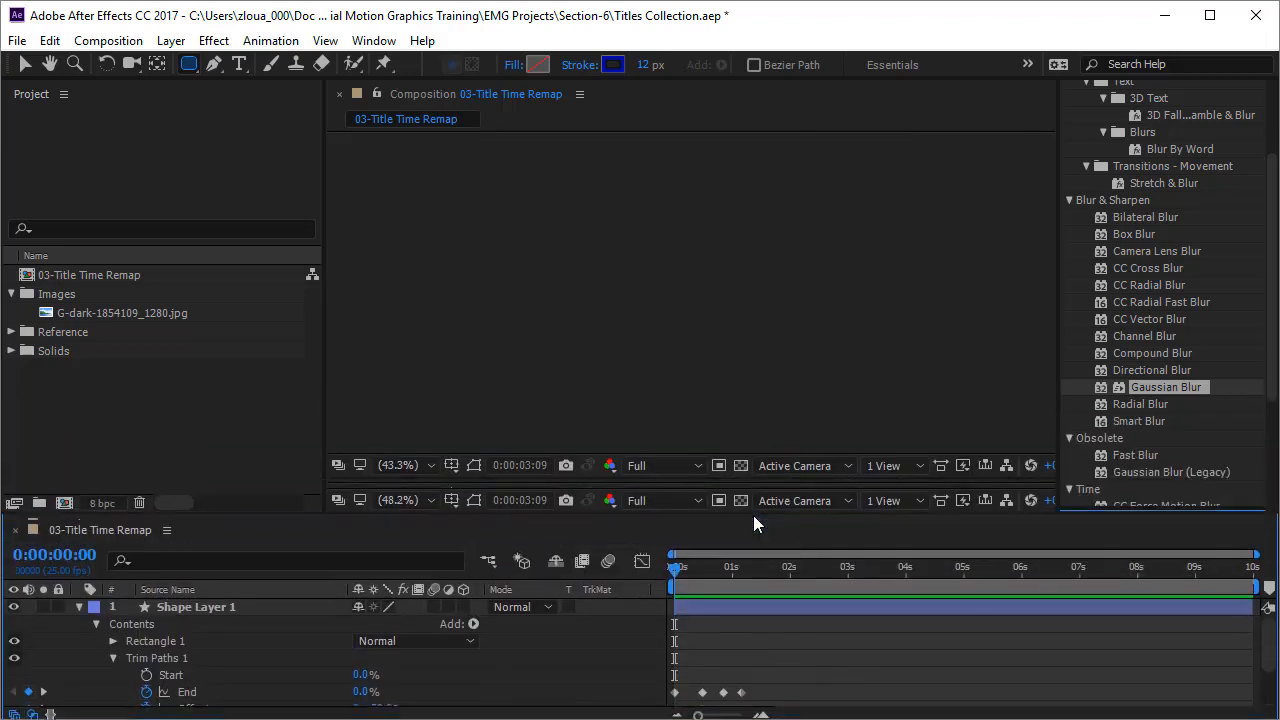
left_click(843, 568)
key("n")
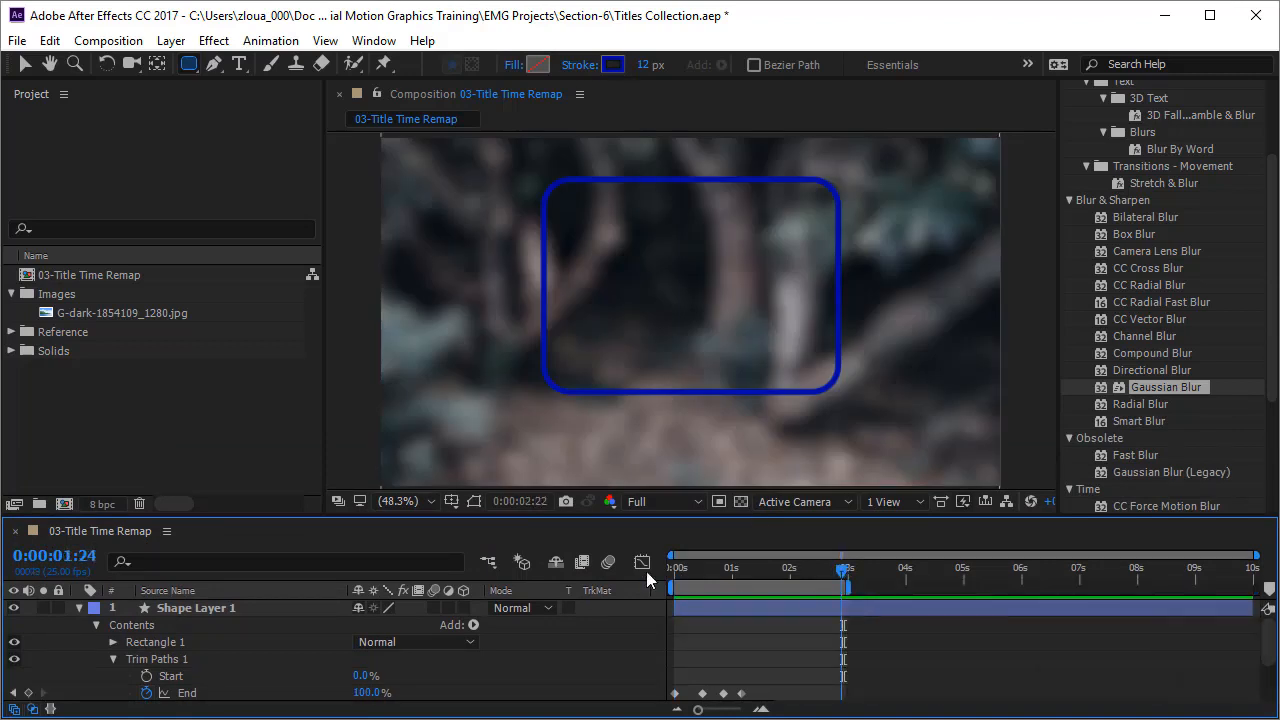
key("Home")
key("space")
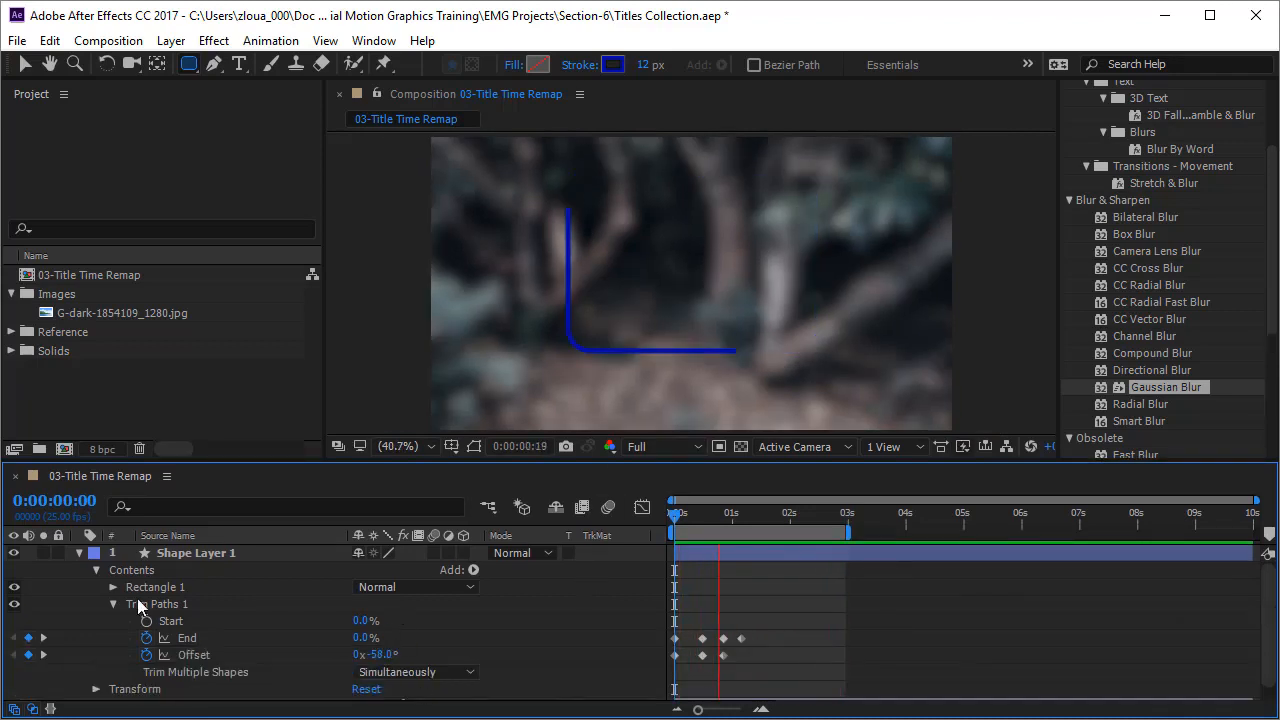
- Start keyframing Shape Layer 1's Position at 0:00:00:00 and move the rectangle straight up to about 641.5, 231.9
left_click(210, 553)
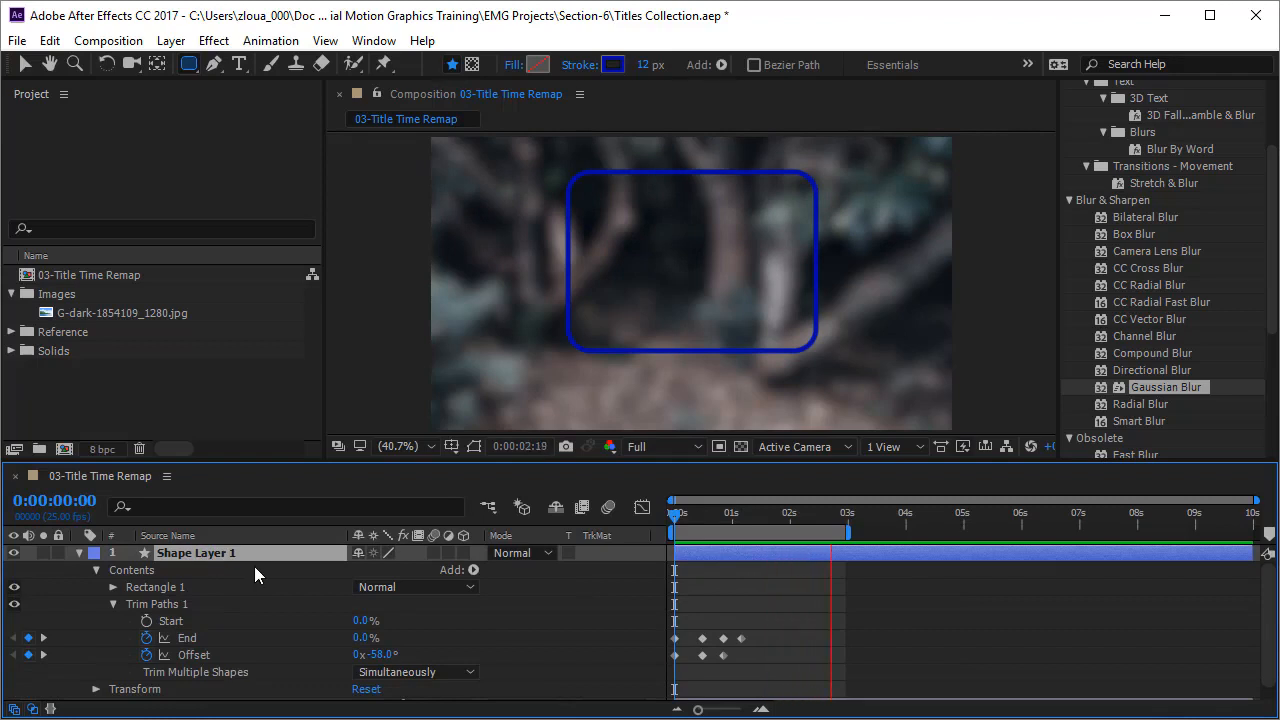
key("p")
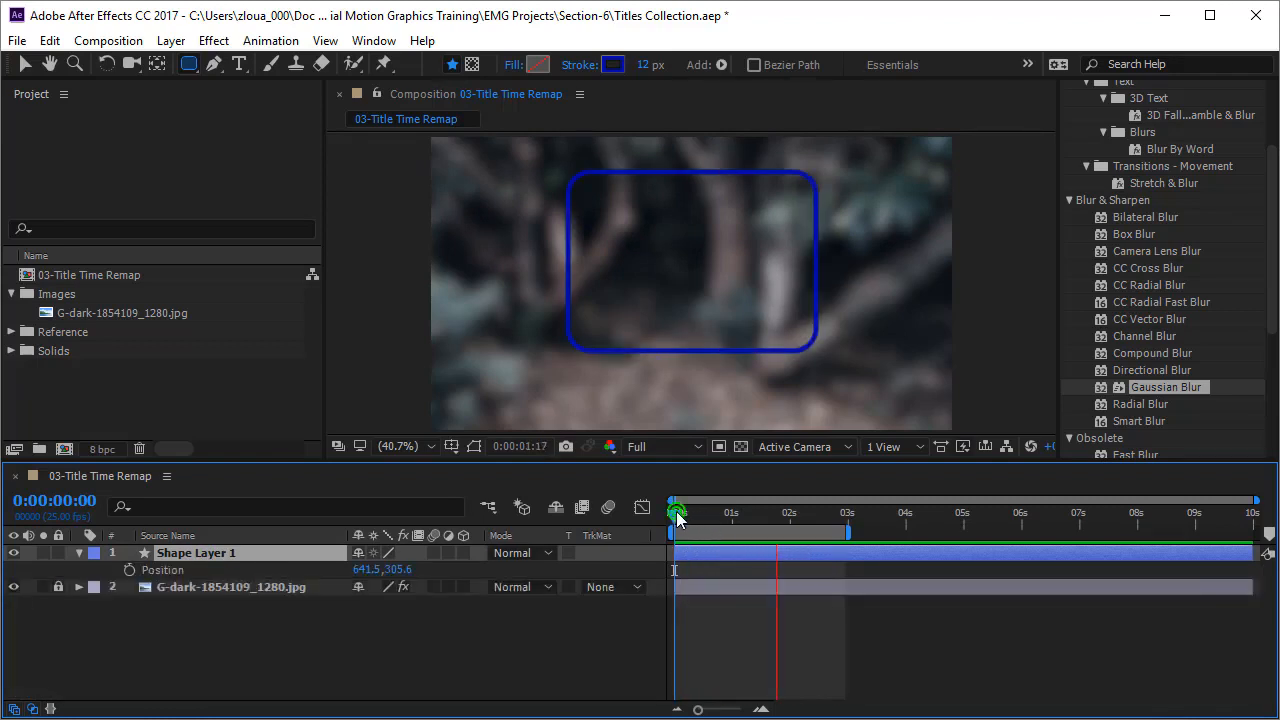
key("space")
left_click(129, 569)
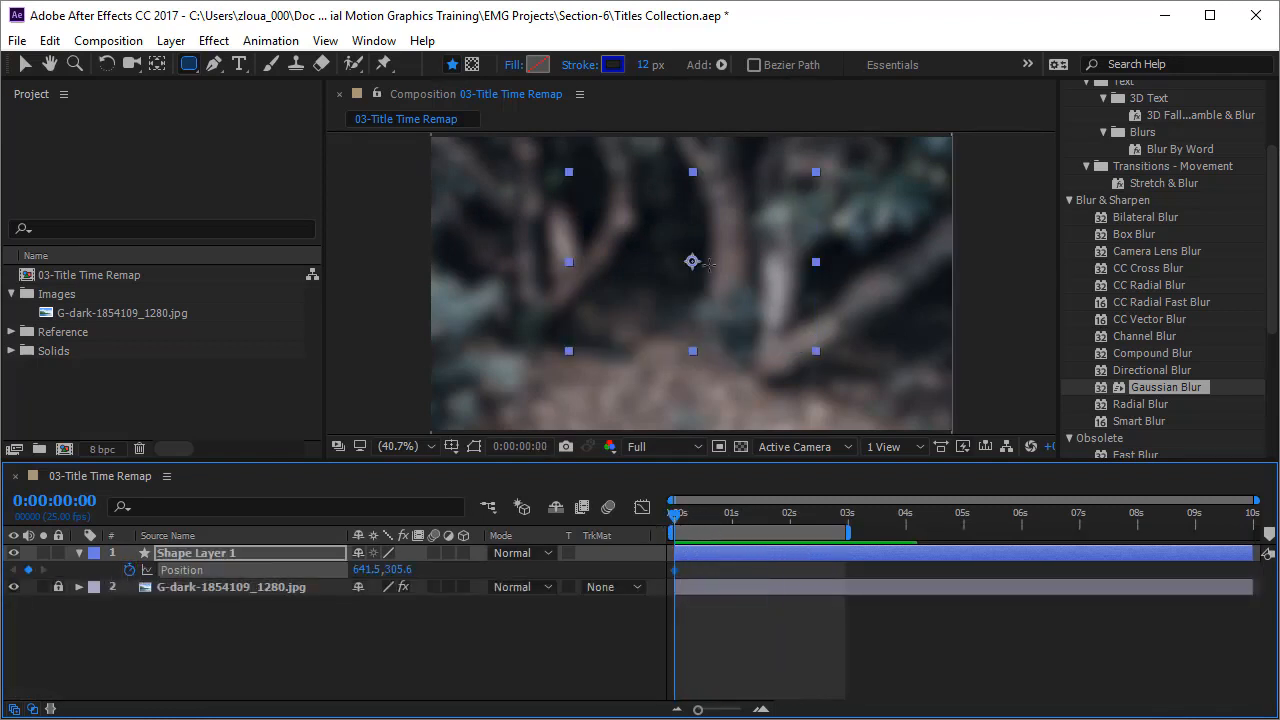
key("v")
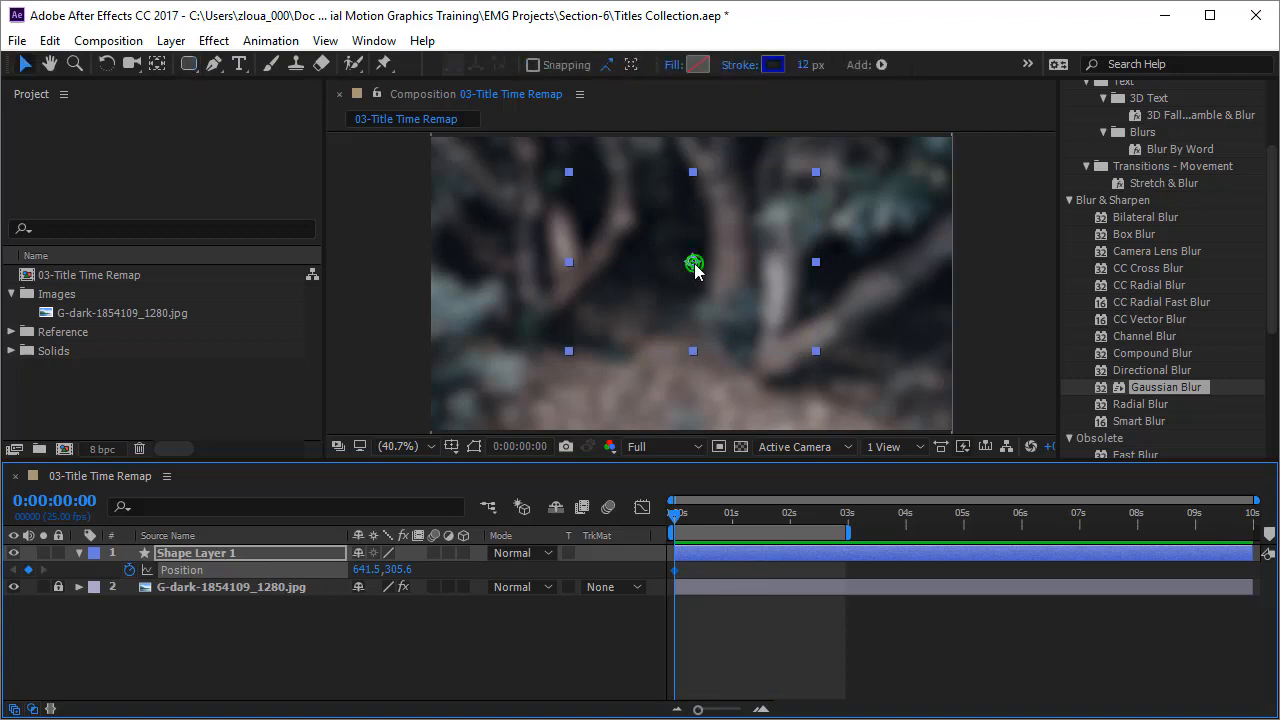
left_click_drag(695, 268, 692, 236)
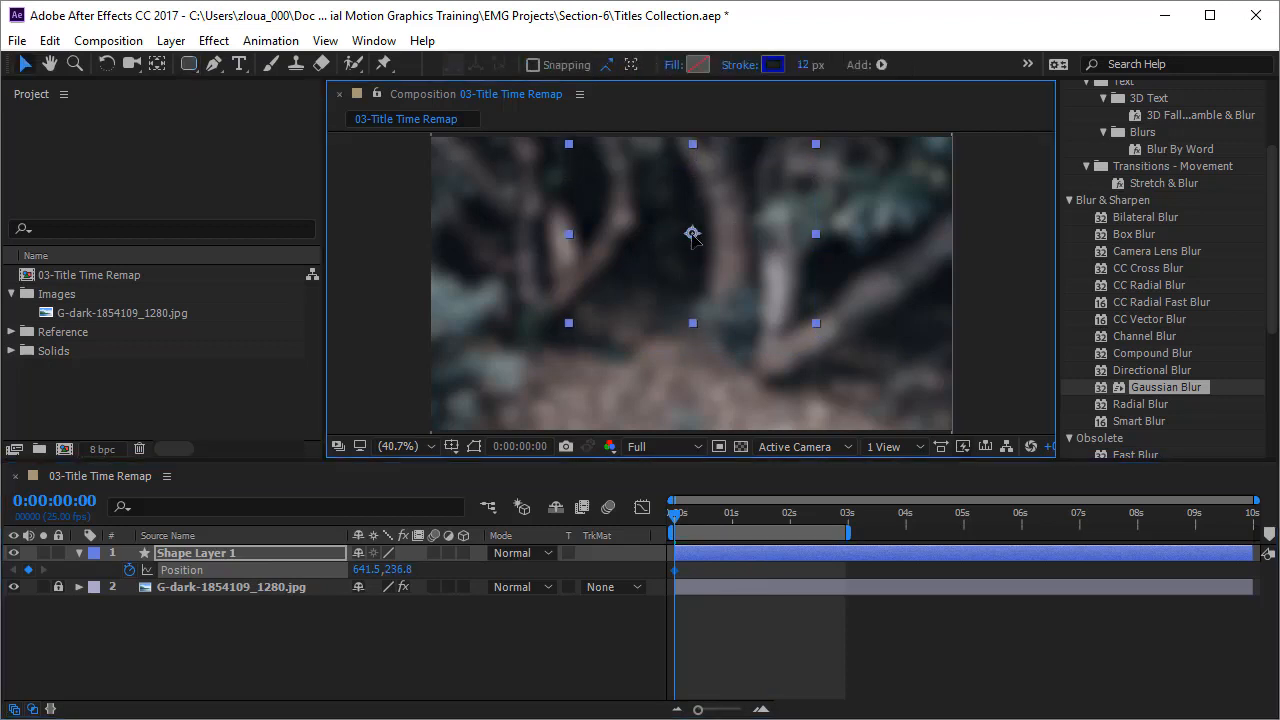
- At 0:00:00:13, keyframe the rectangle at a lower position and align it to the vertical centre of the composition
left_click_drag(673, 515, 705, 518)
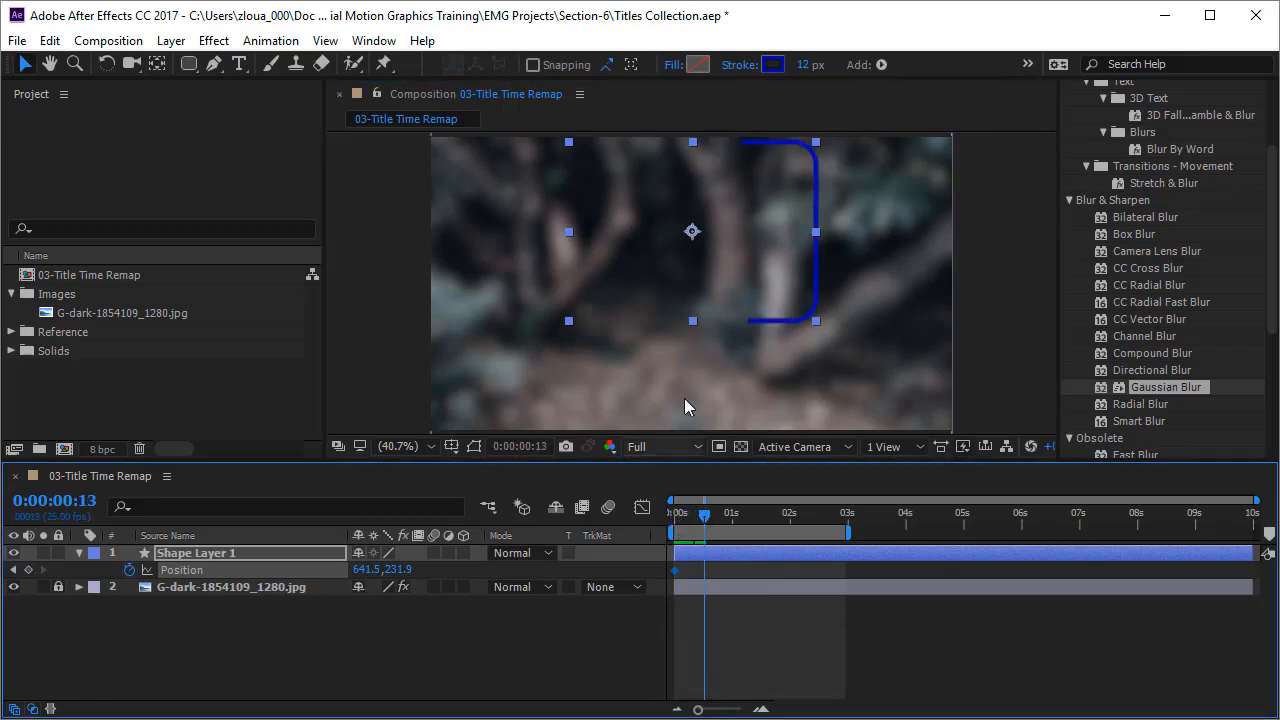
left_click_drag(694, 238, 694, 254)
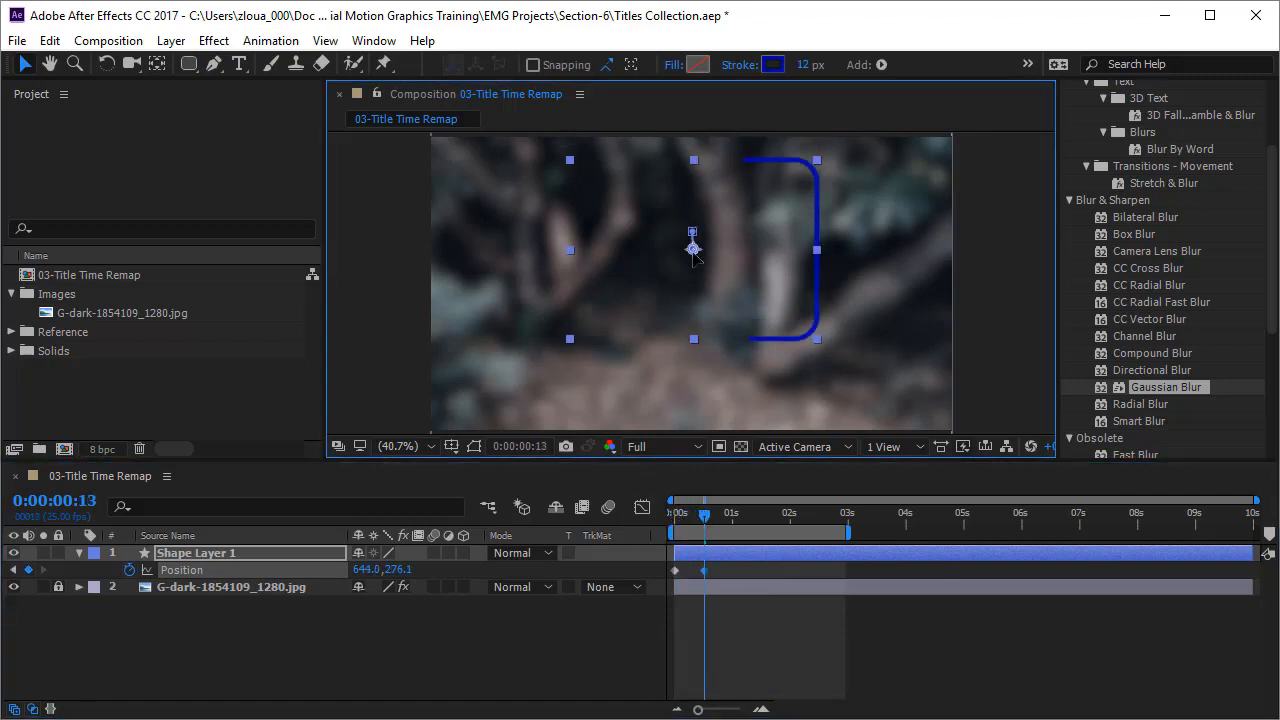
scroll(1126, 143, "up", 3)
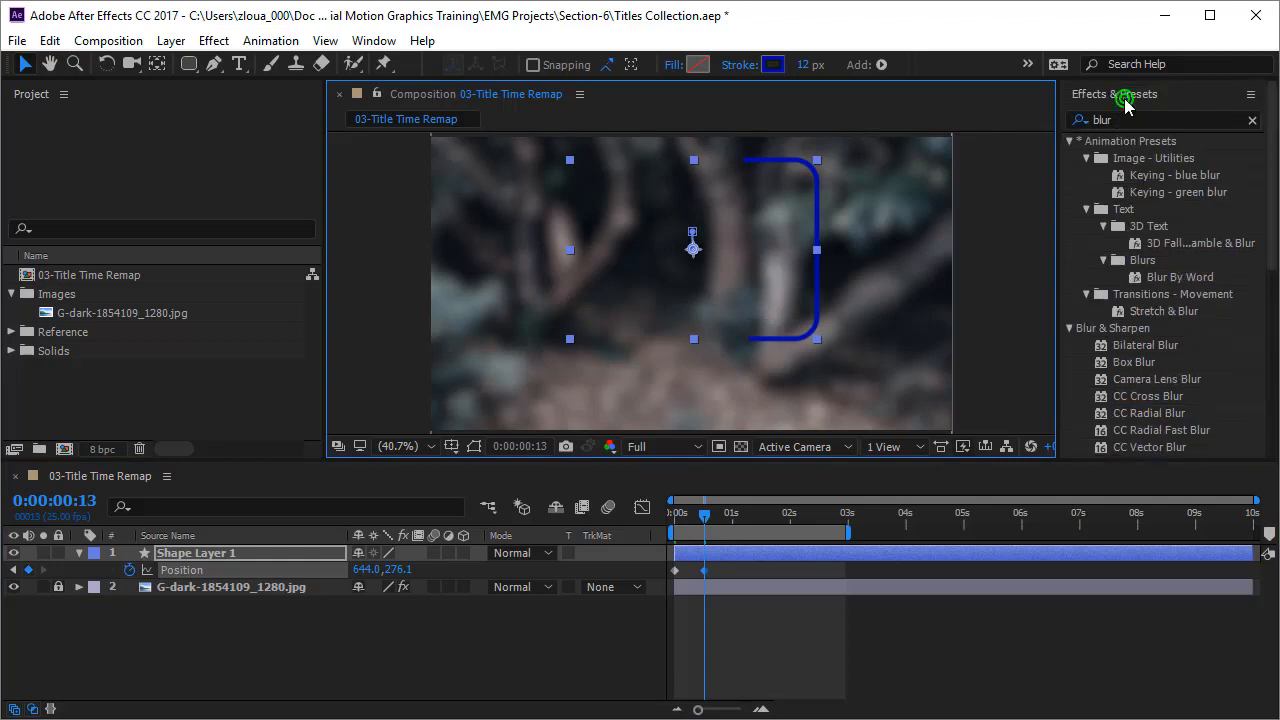
left_click(1120, 94)
left_click(1098, 244)
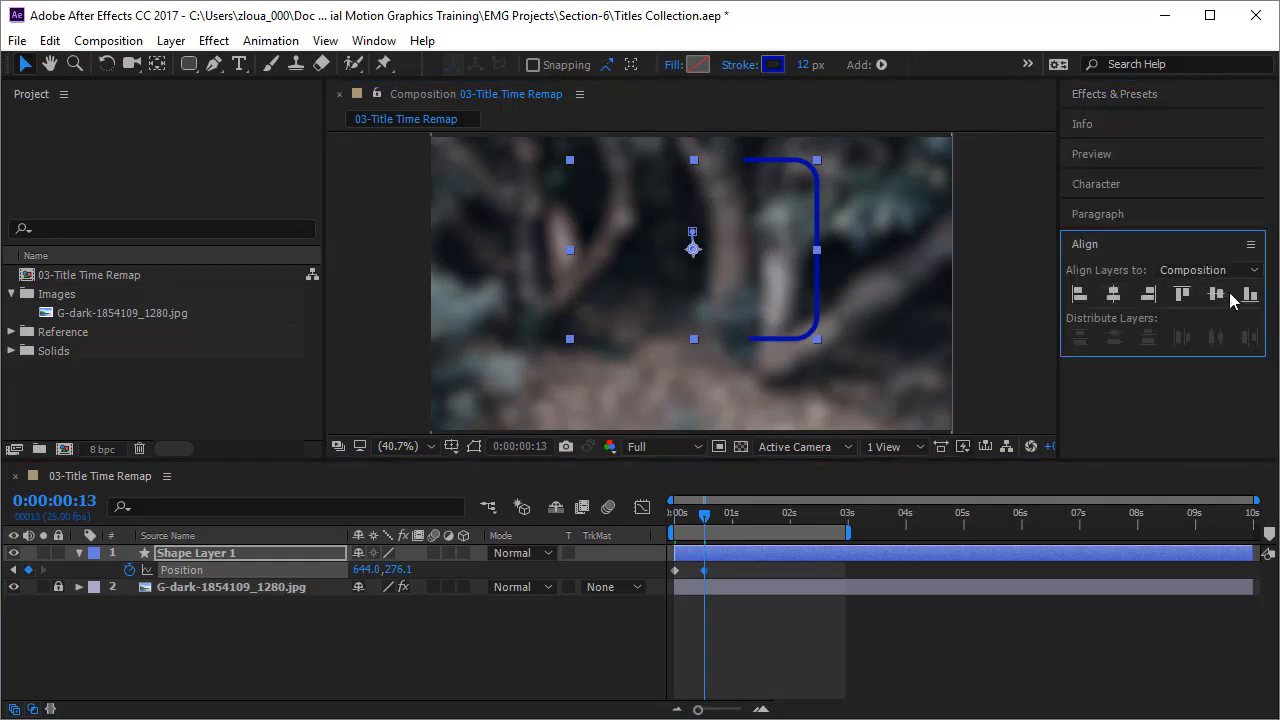
left_click(1216, 293)
- Preview the position animation from the start and move its second keyframe to about 0:00:01:00
left_click(712, 520)
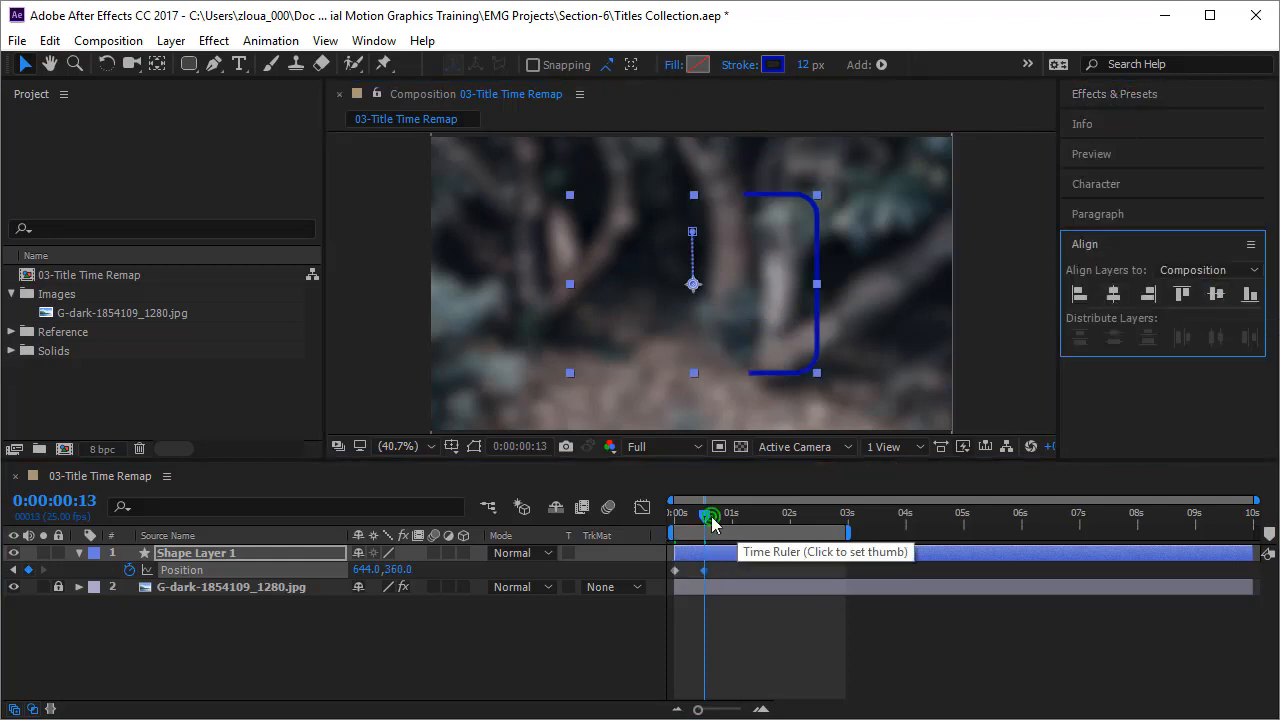
key("Home")
left_click(740, 618)
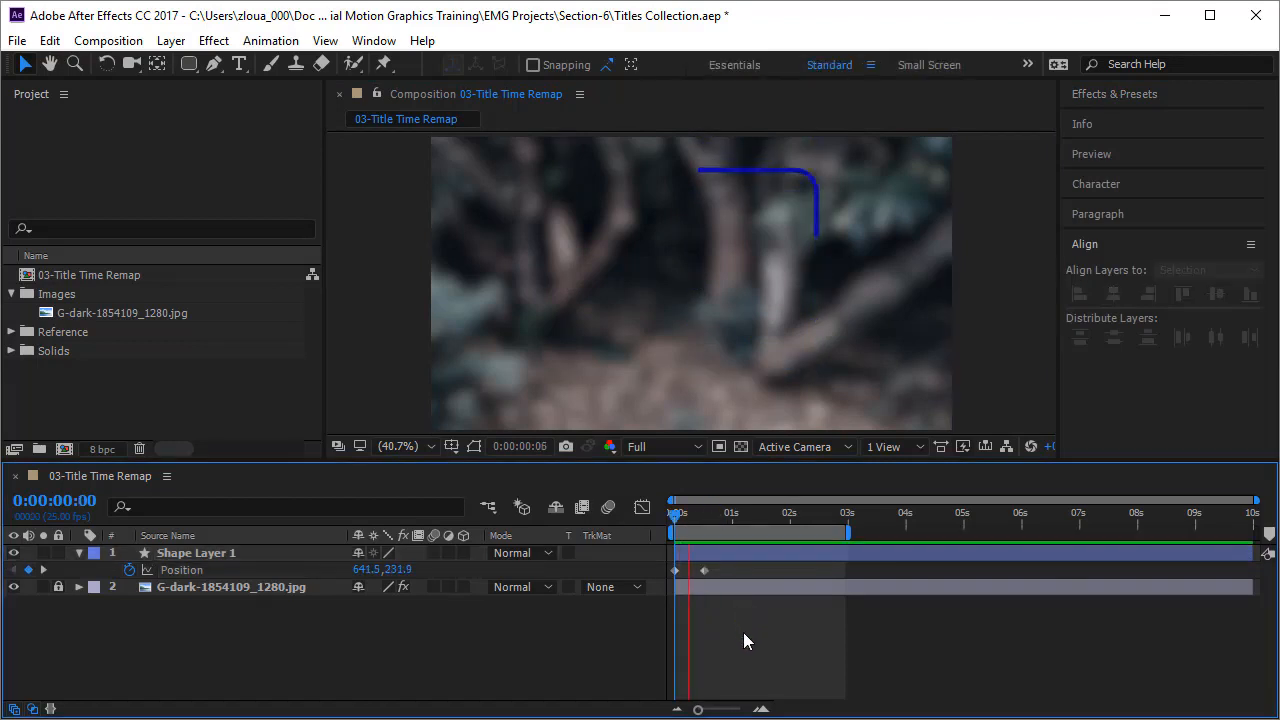
left_click(728, 567)
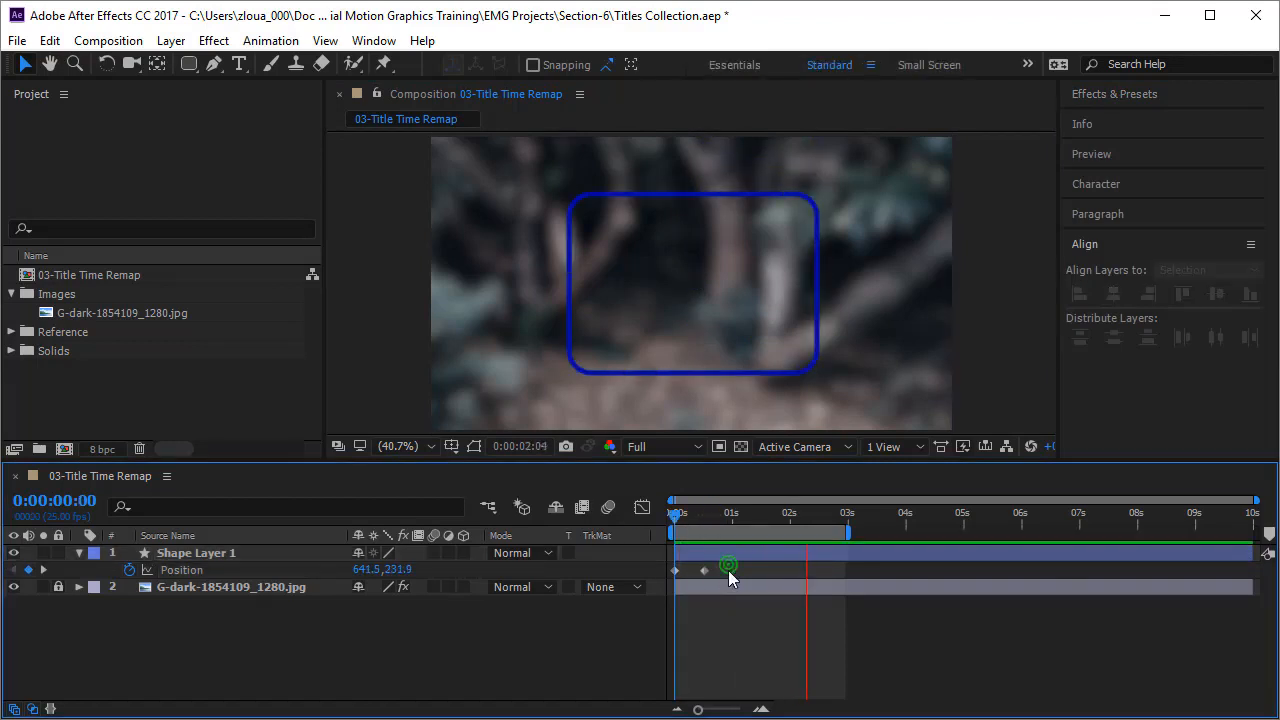
left_click(708, 569)
left_click_drag(708, 569, 733, 568)
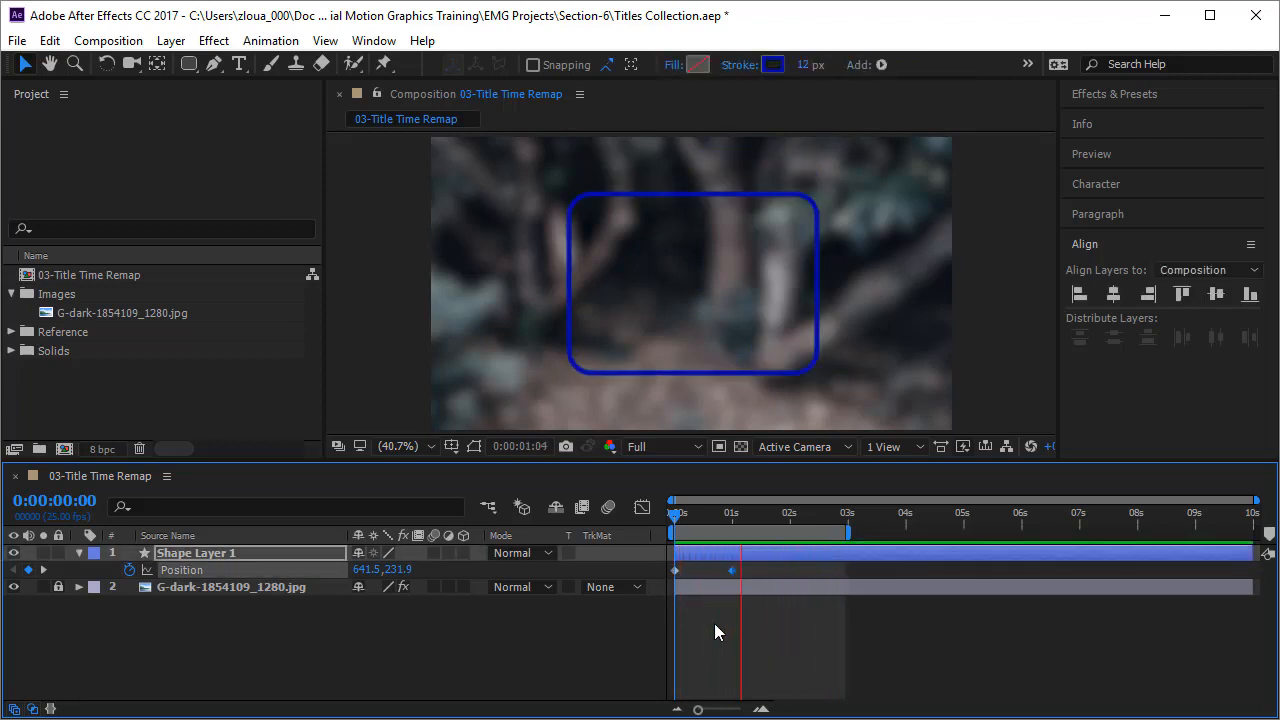
key("space")
- Expand Shape Layer 1's Rectangle Path 1 properties and start keyframing its Size at 0:00:01:08
left_click_drag(740, 516, 754, 527)
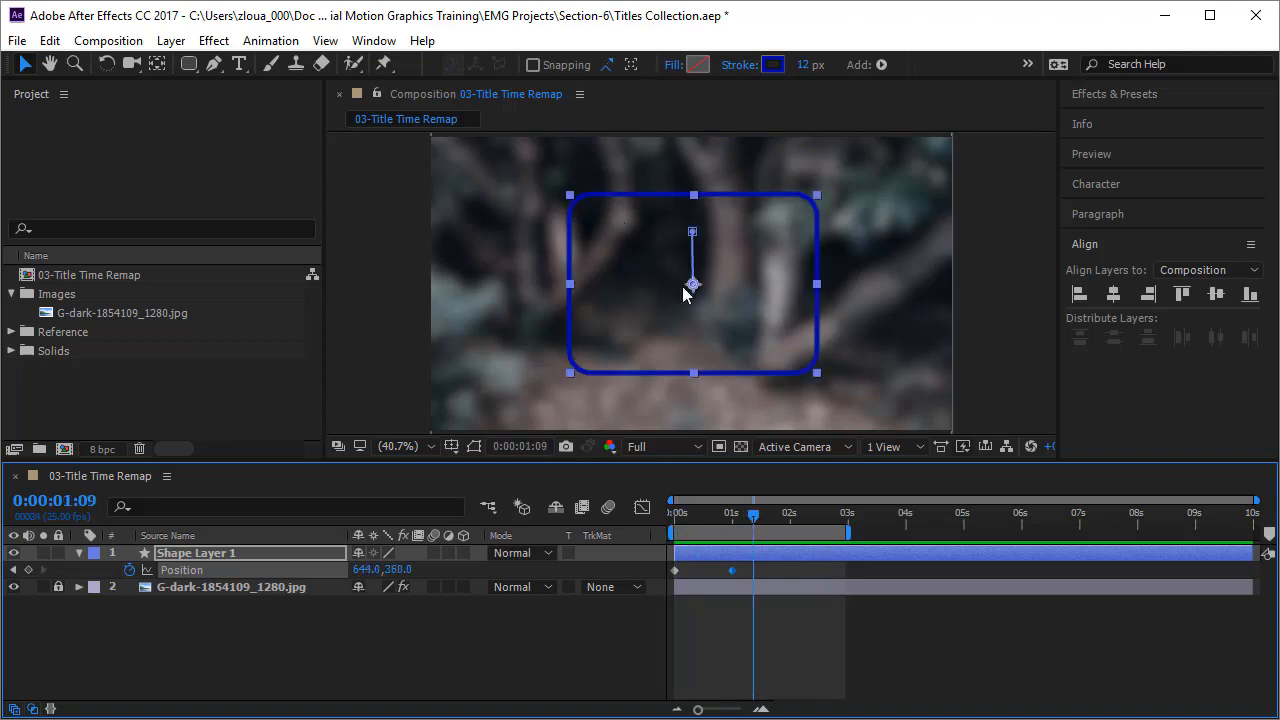
left_click(197, 556)
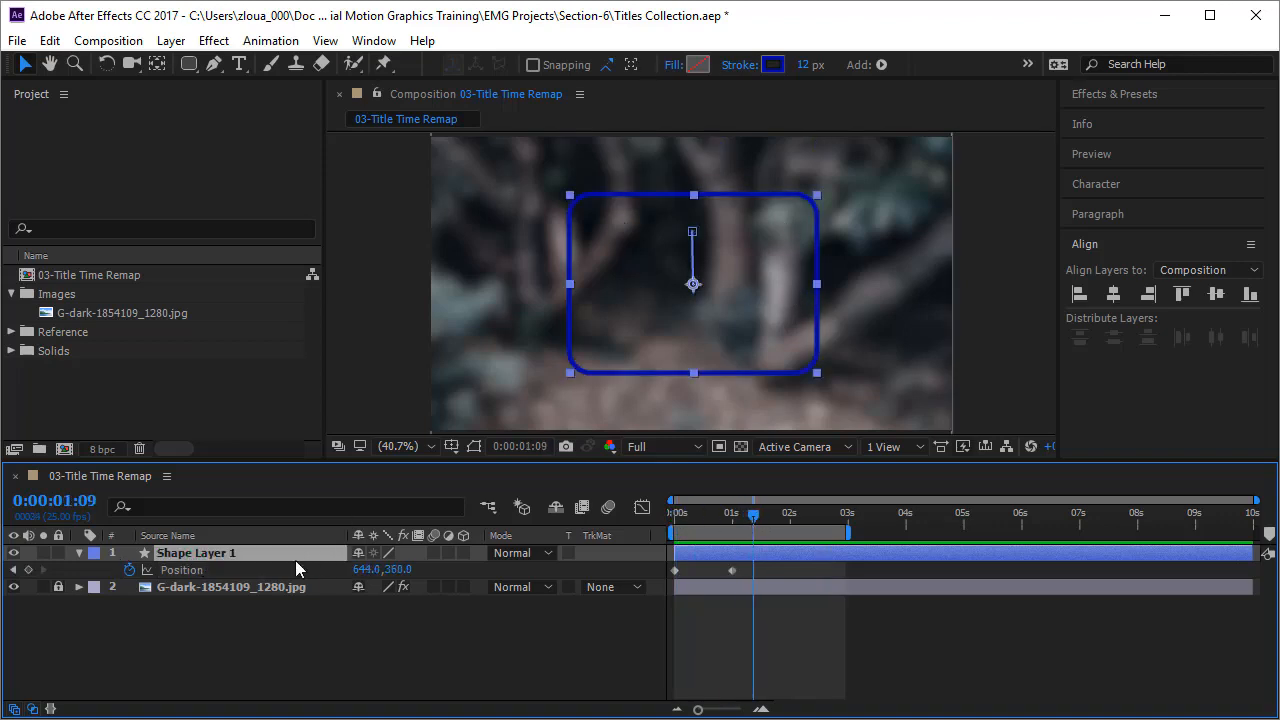
key("s")
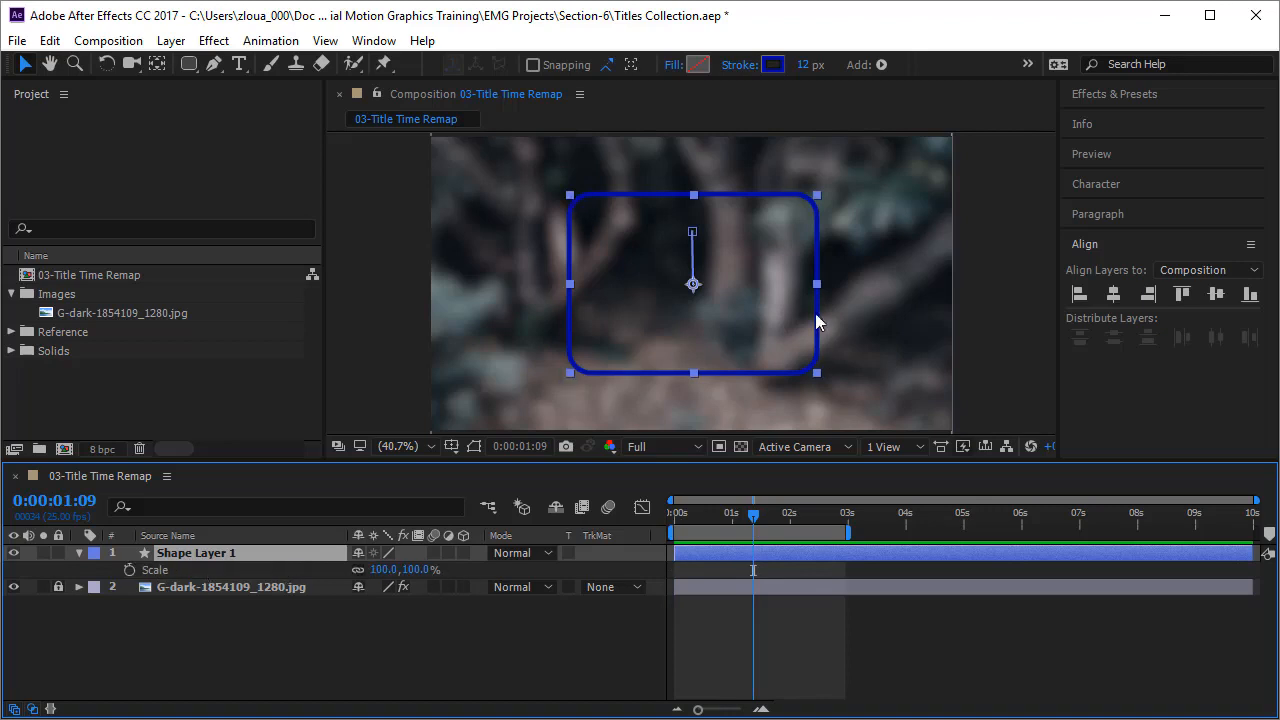
left_click(80, 553)
left_click(80, 553)
left_click(96, 569)
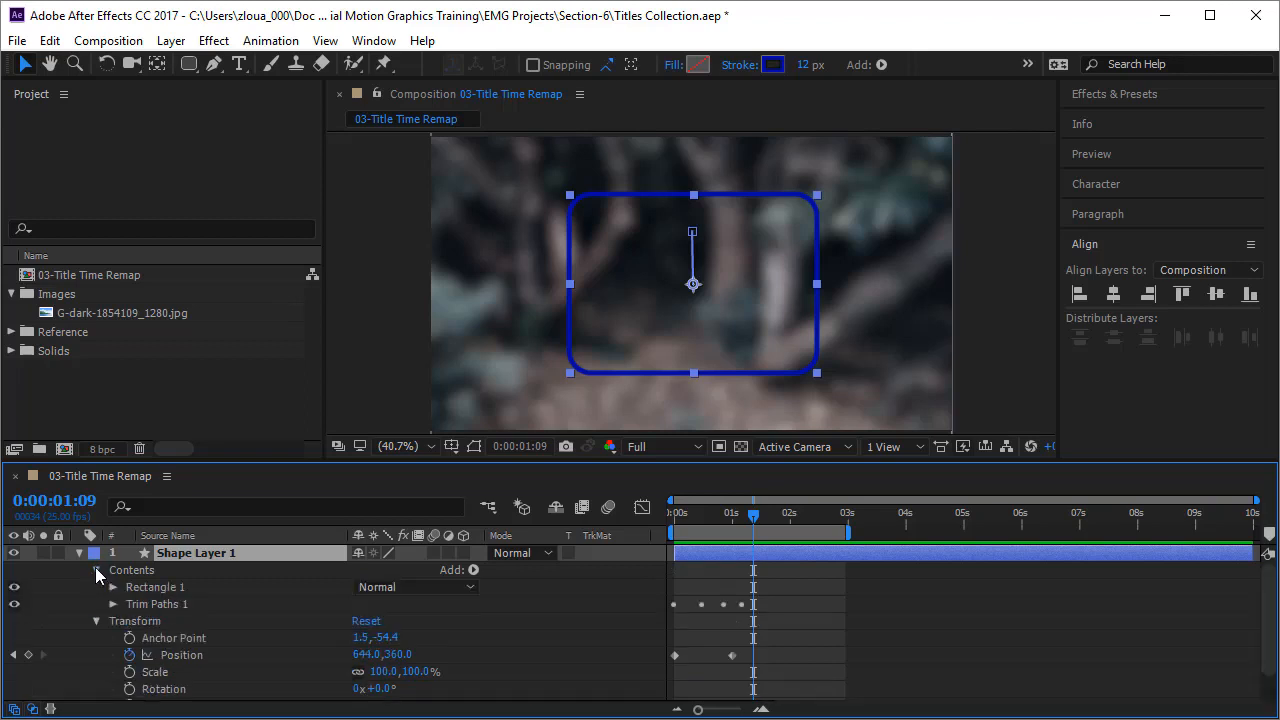
left_click(113, 587)
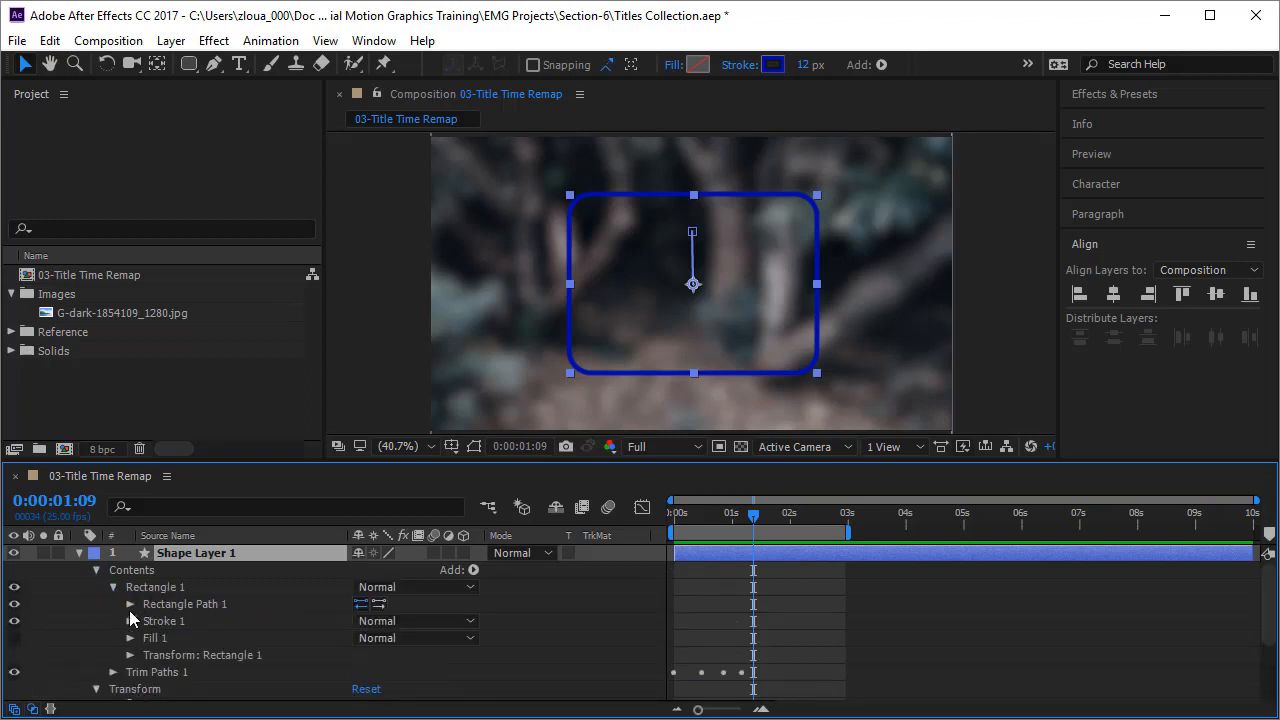
left_click(130, 606)
key("Page_Up")
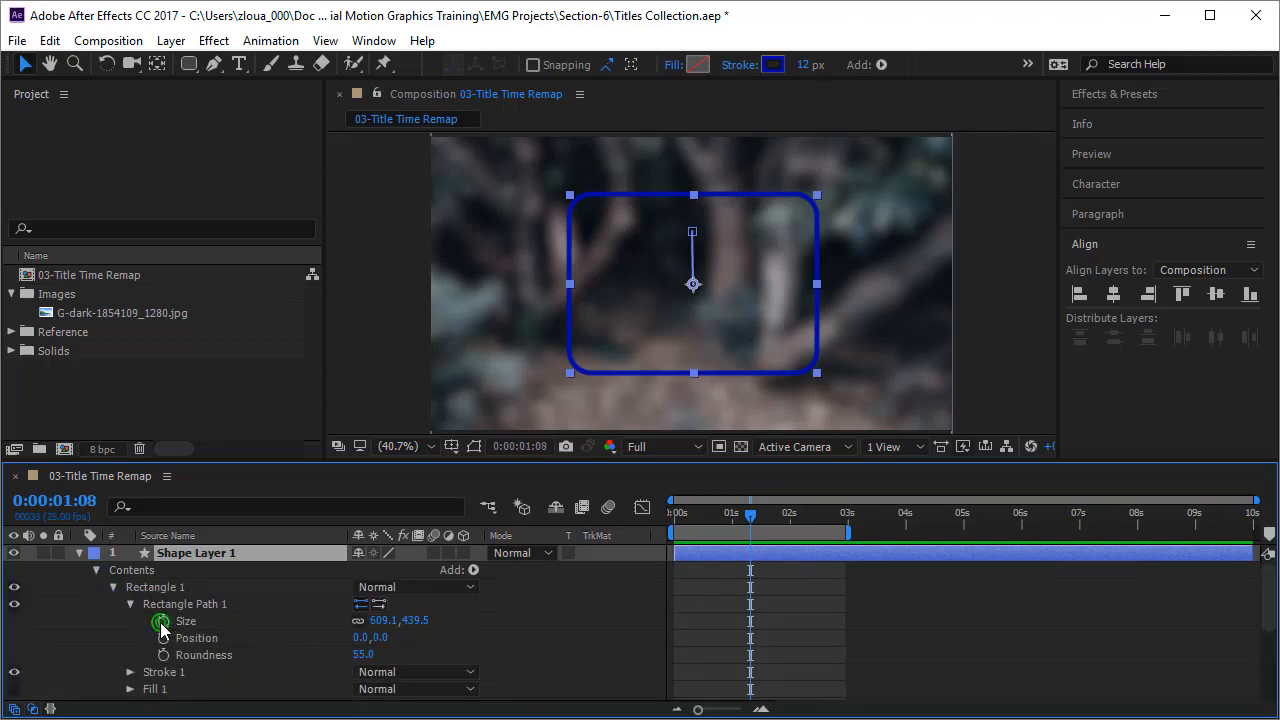
left_click(160, 622)
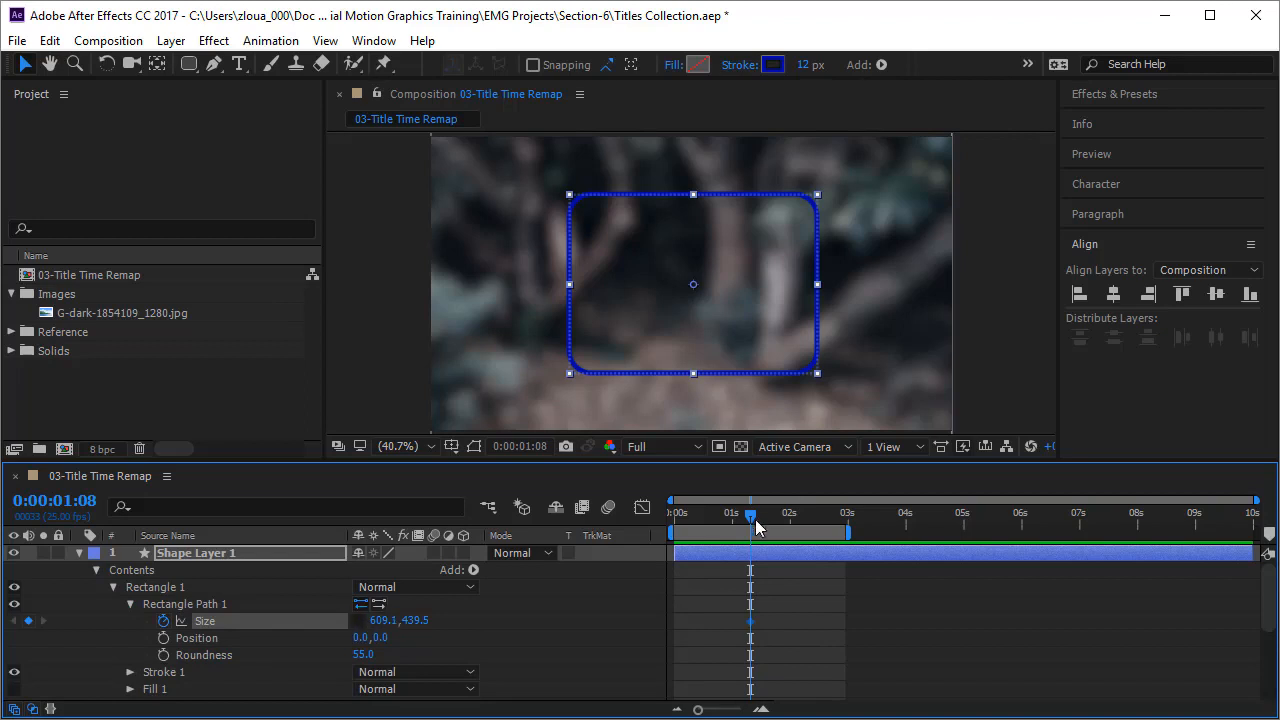
- At 0:00:01:15, keyframe the rectangle path's Size width at 339.1 with the height unlinked, and preview from the start
left_click_drag(754, 520, 768, 515)
left_click_drag(384, 621, 396, 625)
left_click(803, 590)
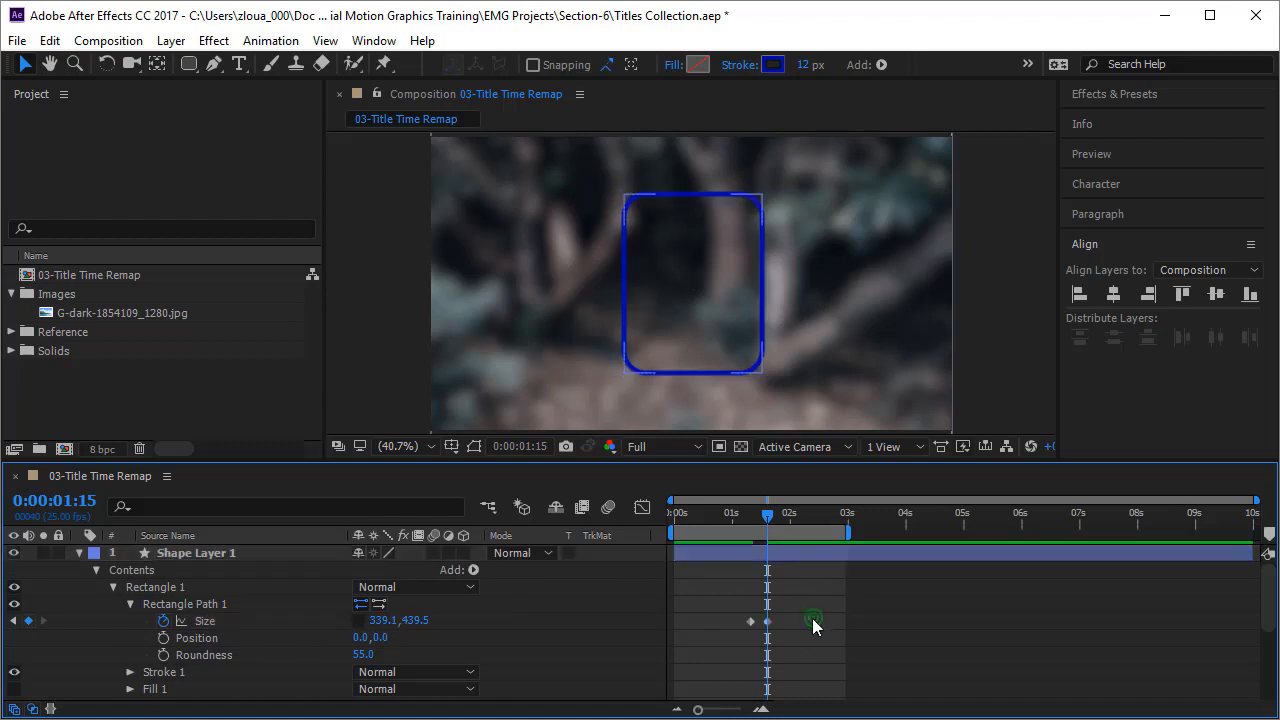
key("Home")
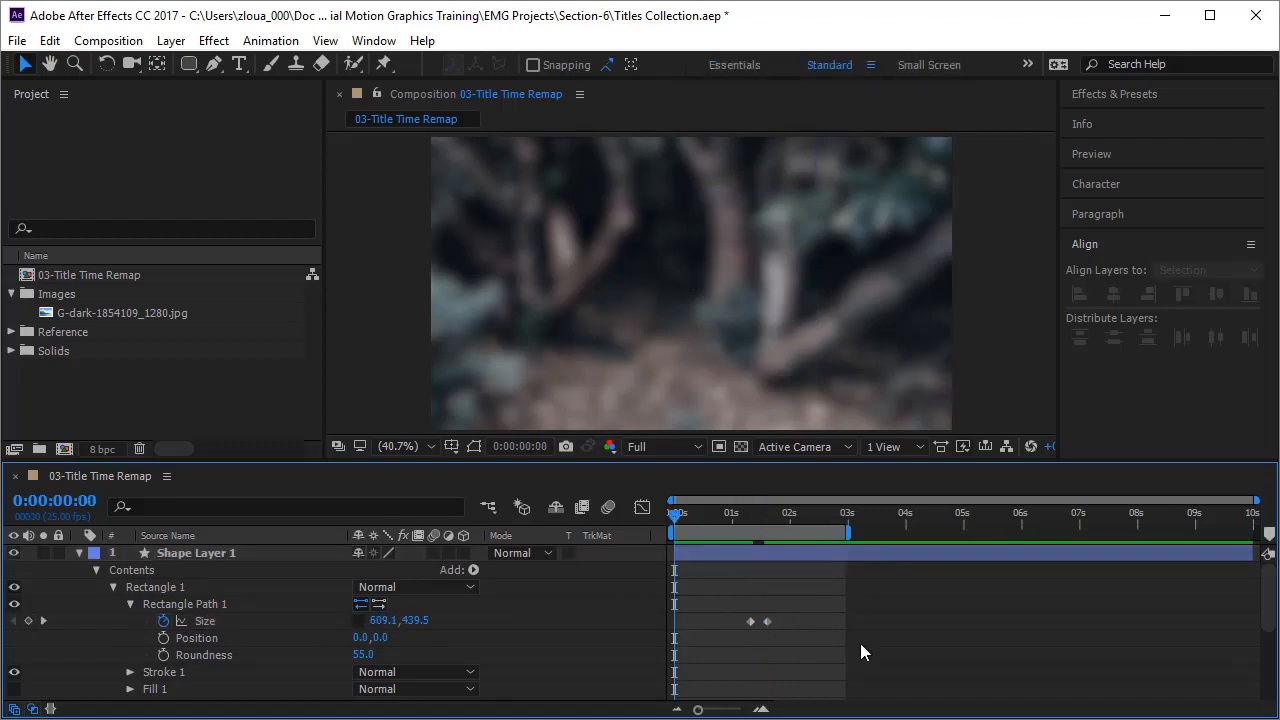
key("space")
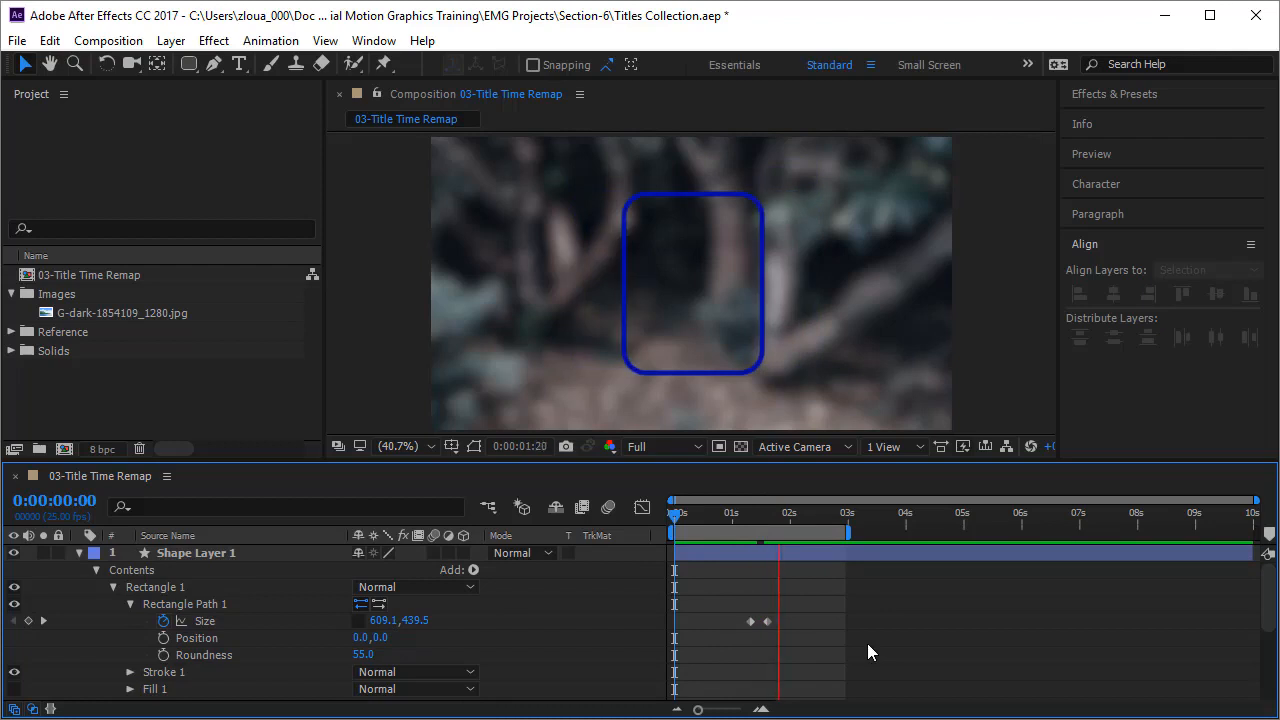